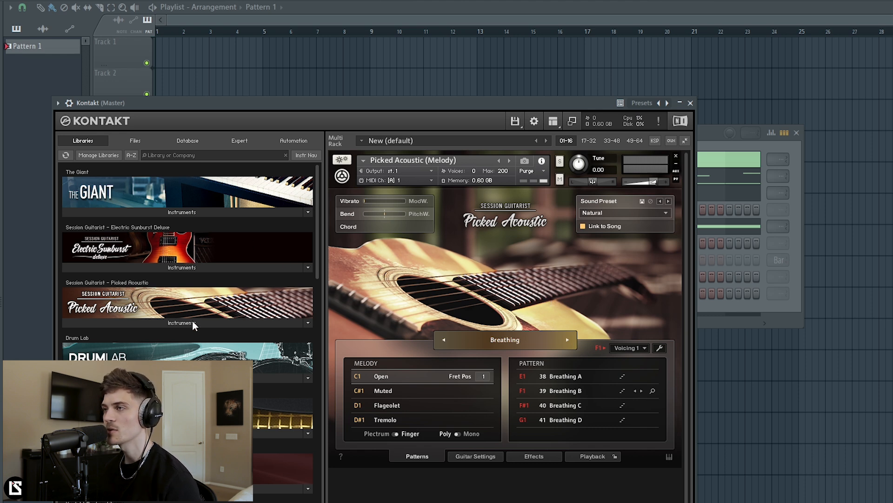
Step: Look through the available Kontakt instrument libraries and close the Kontakt plugin window
scroll(201, 321, down, 8)
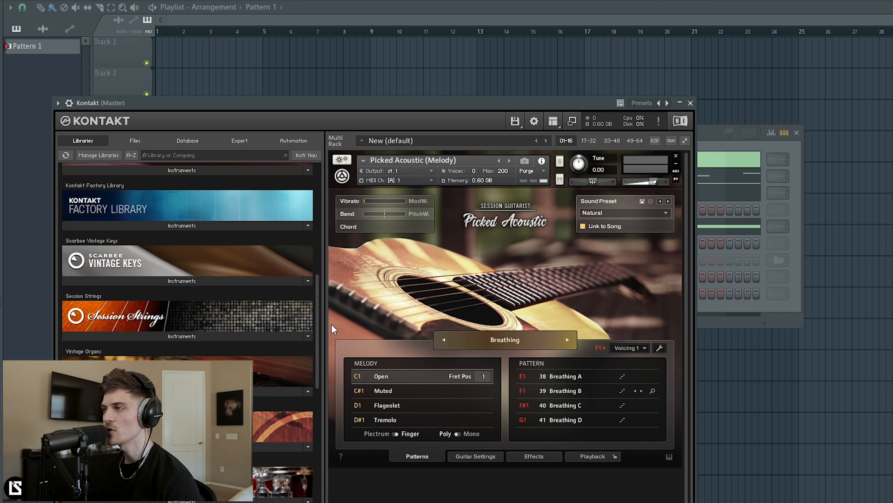
drag(318, 322, 313, 179)
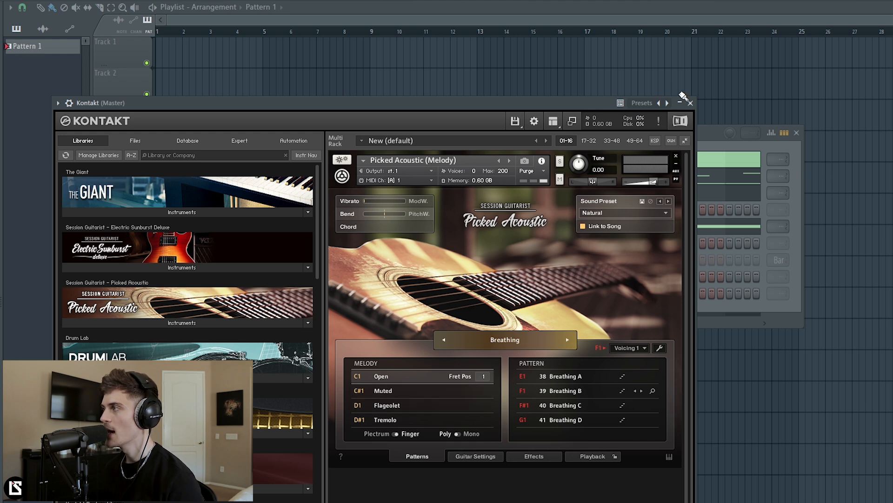
click(691, 103)
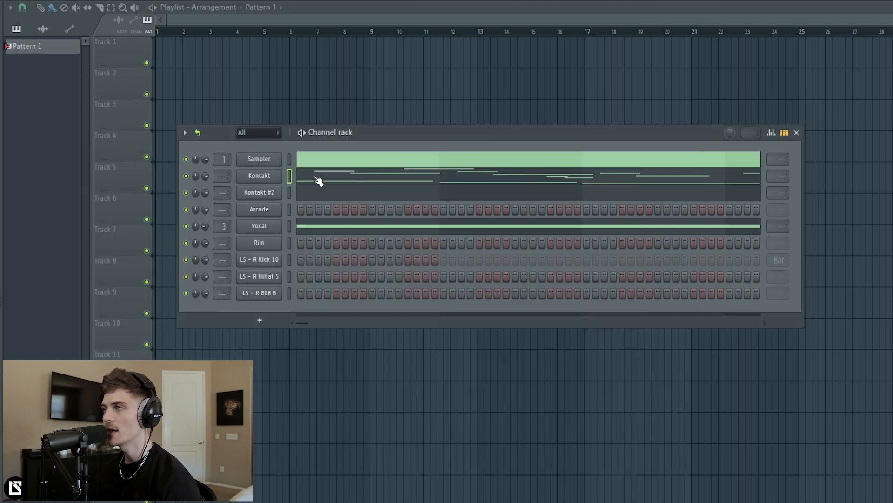
Step: Play the pattern, route the Kontakt channel to mixer track 1, and load Fruity Reeverb 2 in that track's first effect slot
drag(388, 135, 391, 135)
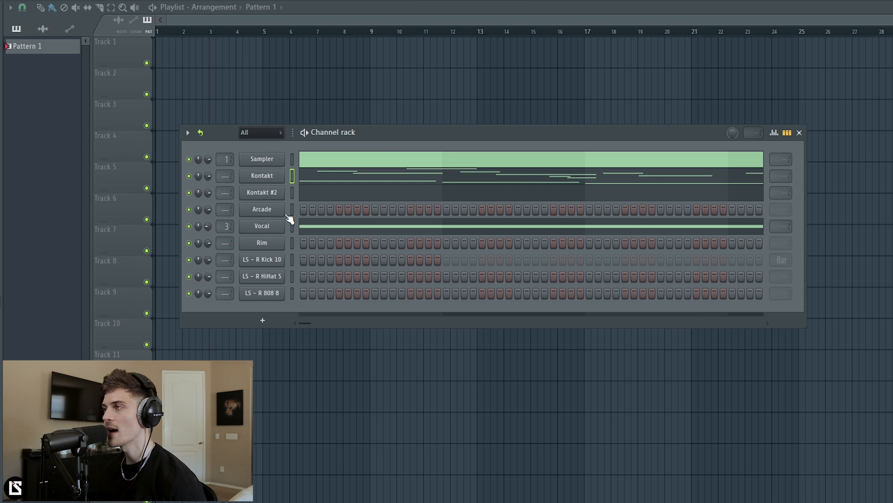
key(space)
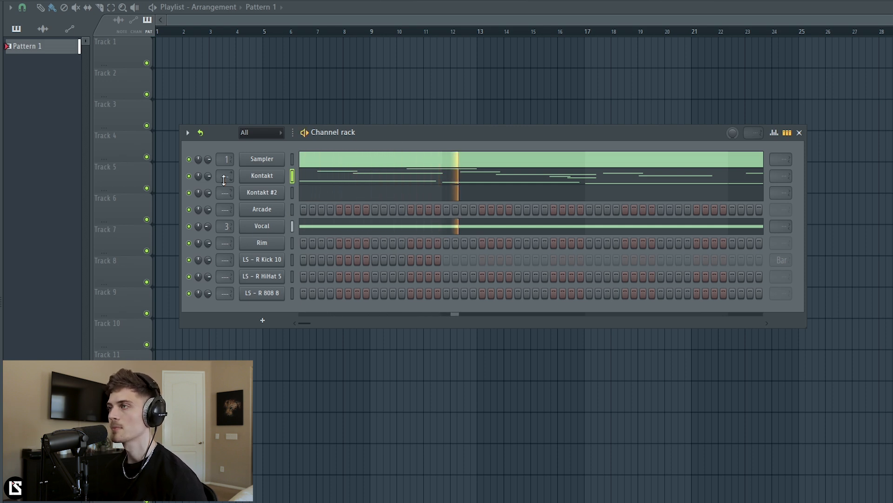
key(F9)
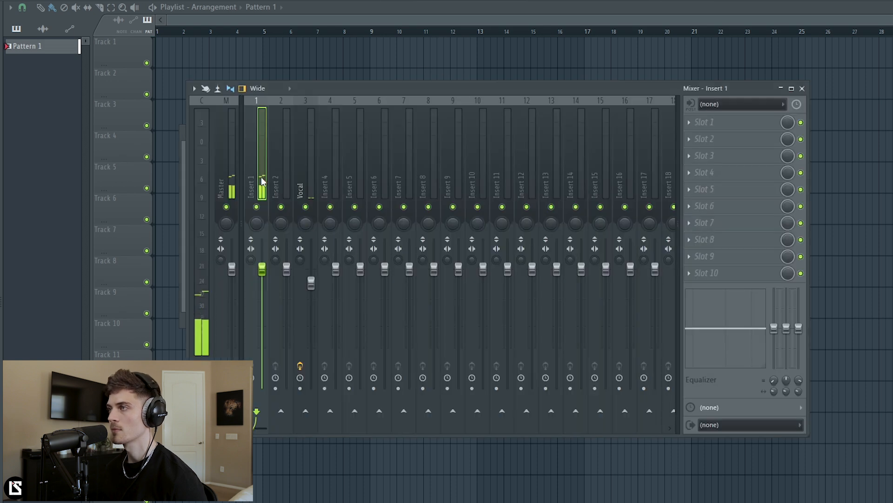
click(749, 125)
mouse_move(845, 172)
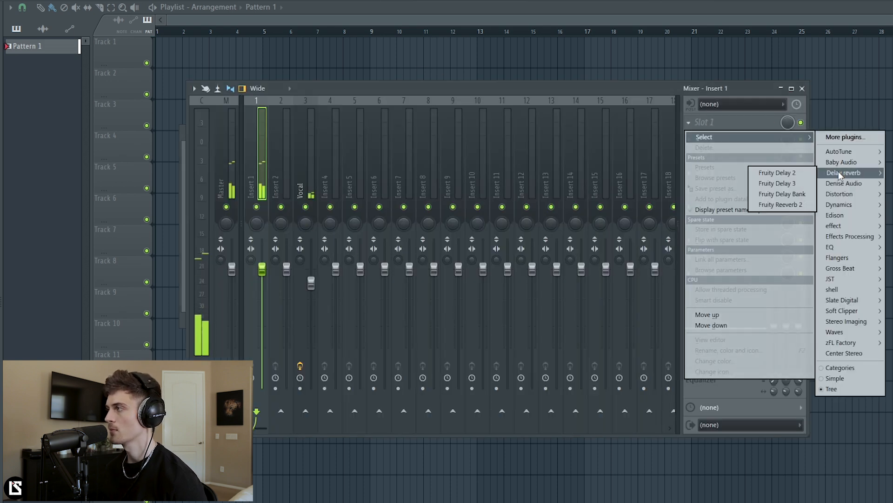
click(793, 205)
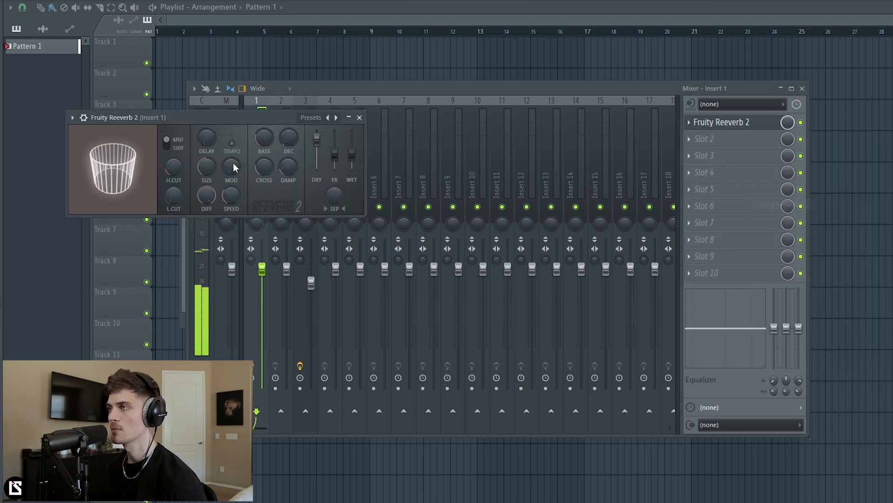
Step: Adjust the room size and low cut of Fruity Reeverb 2 and close its window
drag(206, 166, 207, 157)
drag(174, 196, 174, 193)
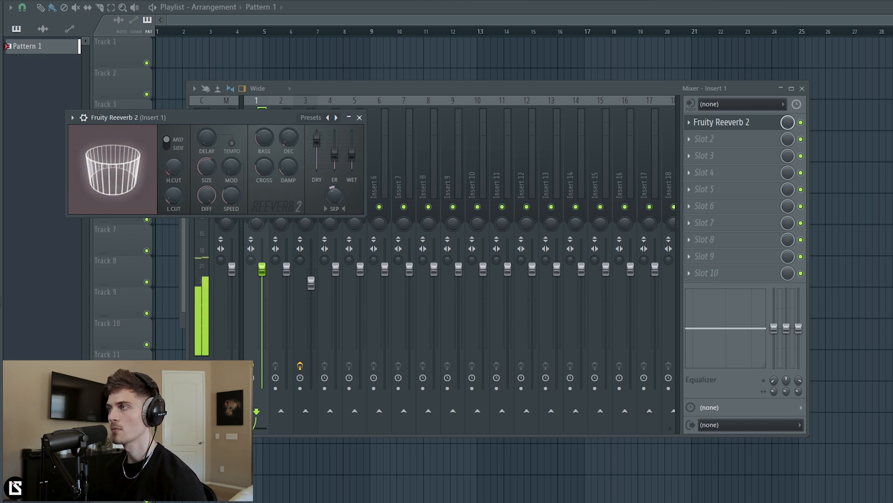
click(359, 117)
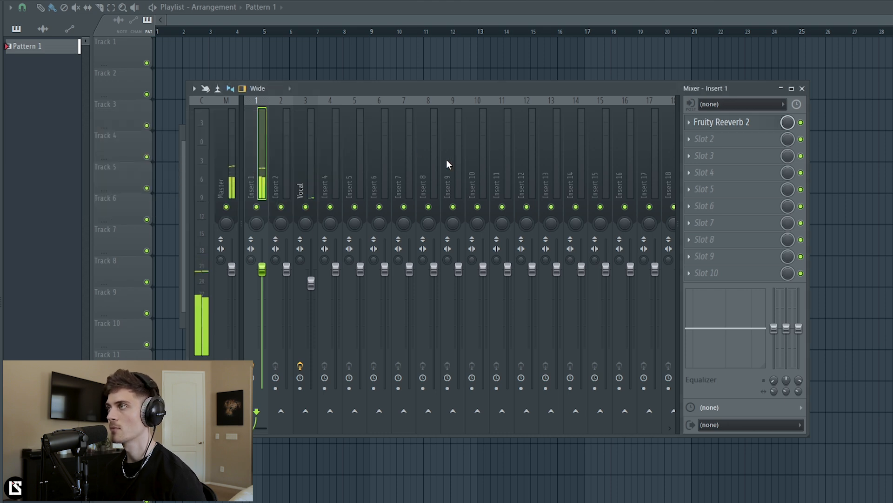
Step: Open the Kontakt channel's piano roll from the channel rack and fit the whole eight-bar melody in view
key(F6)
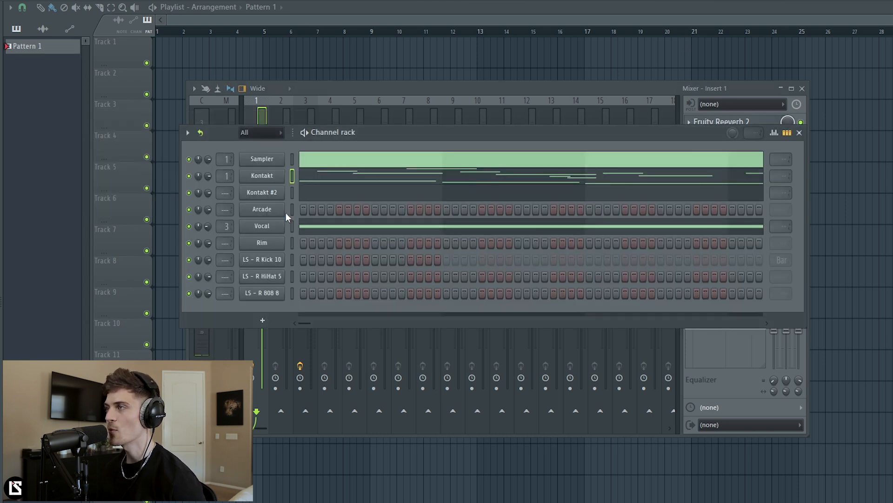
click(326, 187)
scroll(283, 50, down, 3)
scroll(841, 82, down, 3)
scroll(840, 82, down, 1)
scroll(315, 105, down, 1)
scroll(321, 105, down, 3)
scroll(323, 104, up, 2)
scroll(468, 205, up, 1)
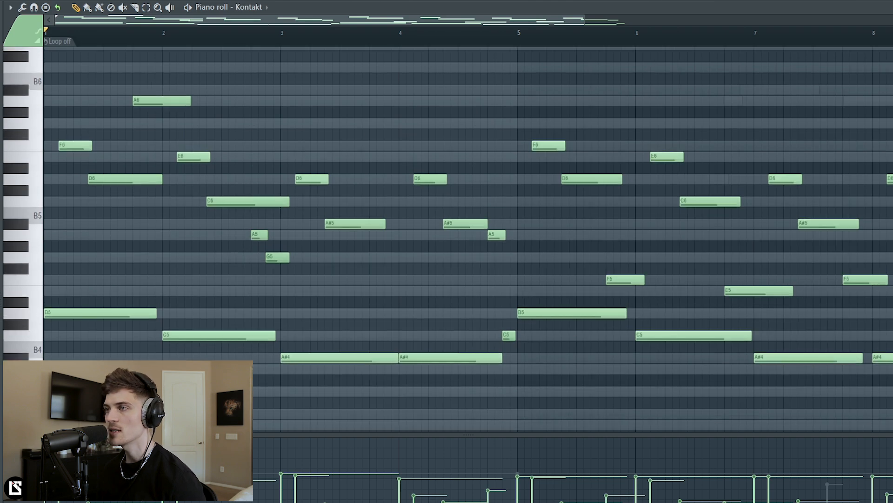
scroll(383, 31, down, 3)
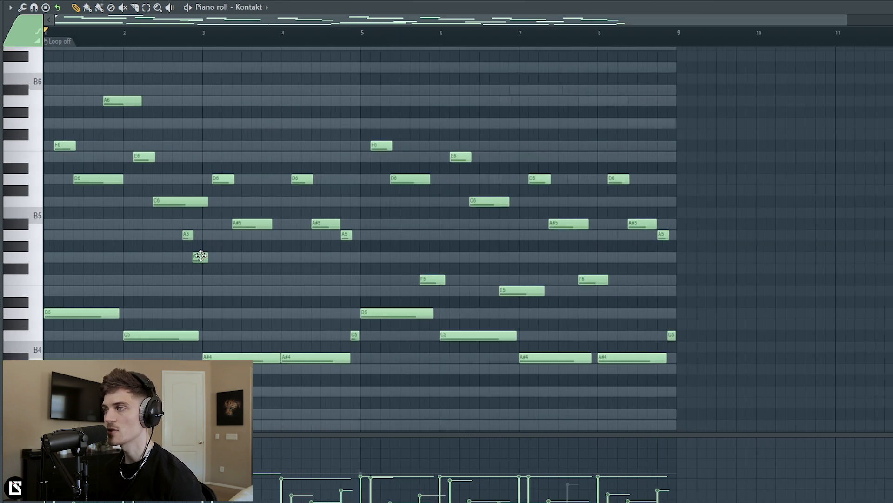
Step: Try lowering bar 1's F6 and D6 notes together by an octave, restore them, and lower only the F6 note
drag(80, 286, 288, 383)
right_click(288, 383)
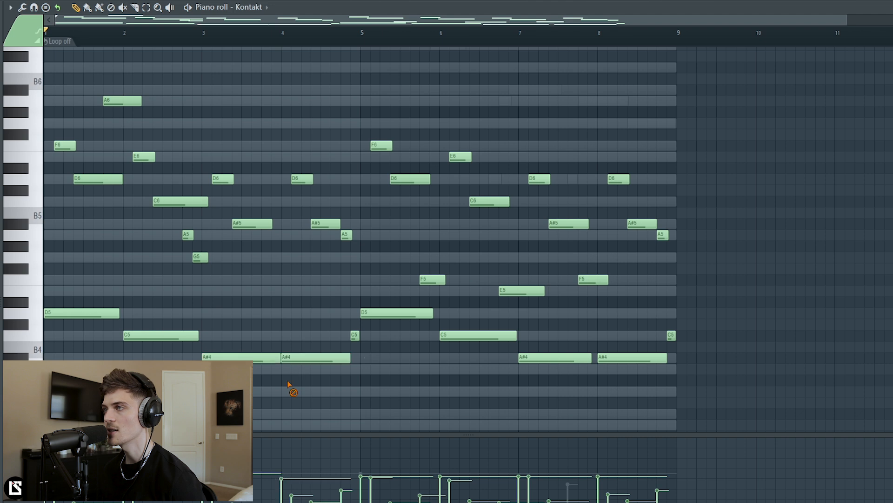
drag(56, 131, 96, 212)
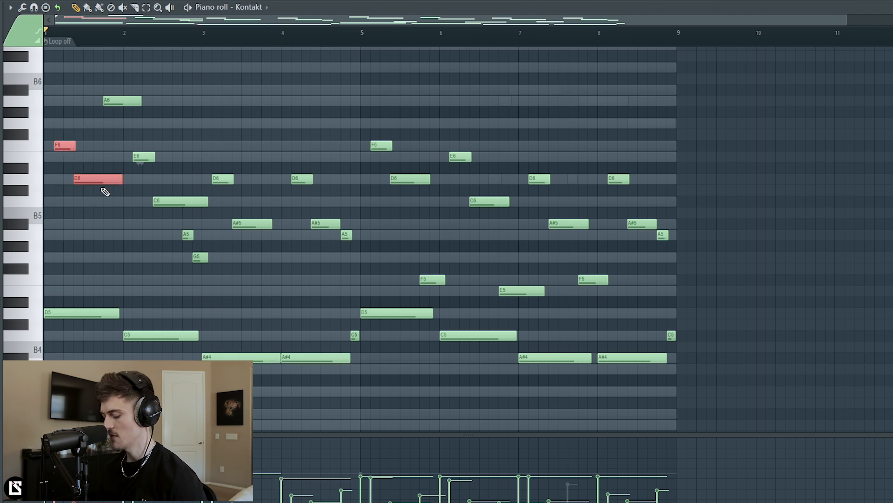
key(ctrl+Down)
key(ctrl+Up)
drag(51, 181, 70, 143)
key(ctrl+Down)
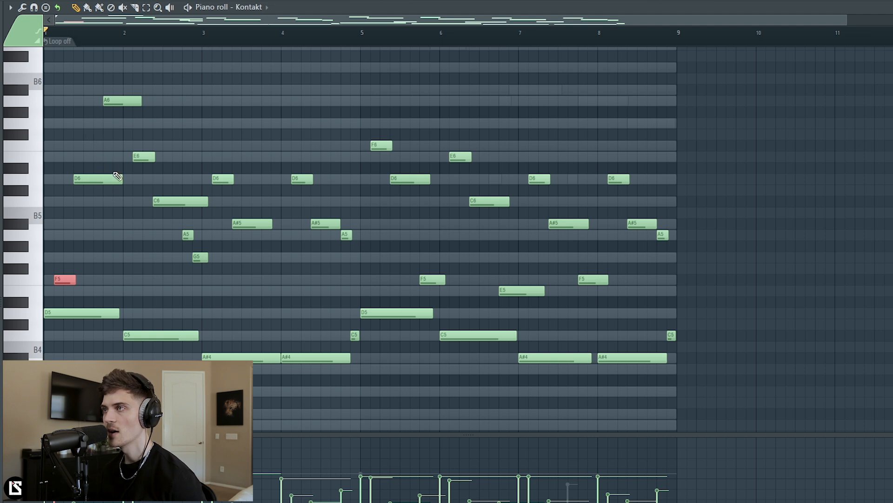
Step: Try lowering the A6 note in bar 1 by an octave, and return it and the F5 note to their original octave
click(128, 99)
key(ctrl+Down)
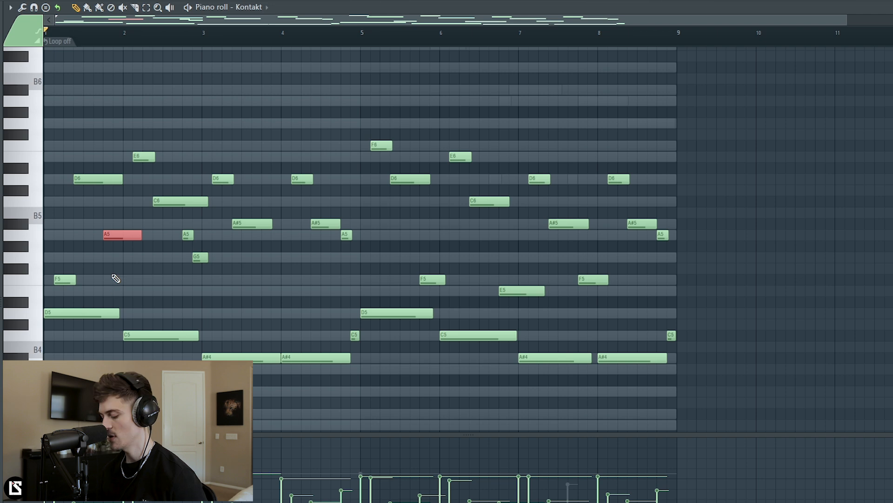
key(ctrl+Up)
click(70, 280)
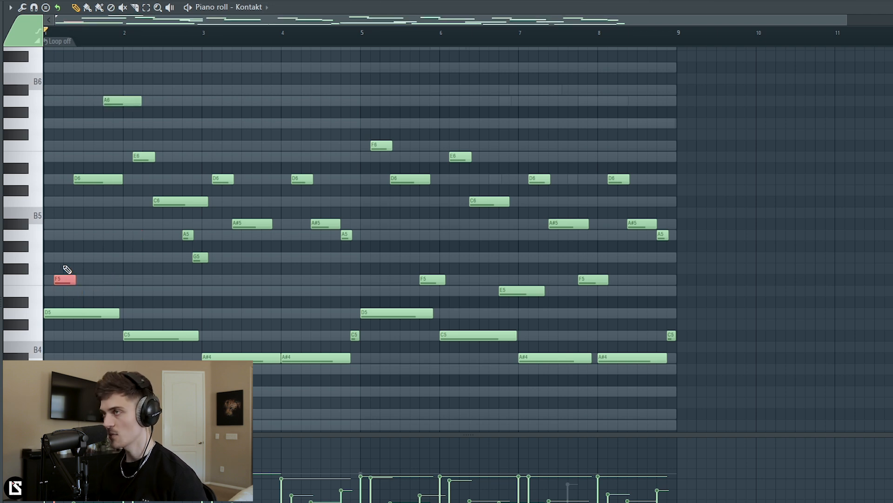
key(ctrl+Up)
Step: Highlight the D6, C6 and A#5 notes in the first four bars together with their matching bass notes, and clear the selection
right_click(137, 263)
drag(102, 165, 92, 199)
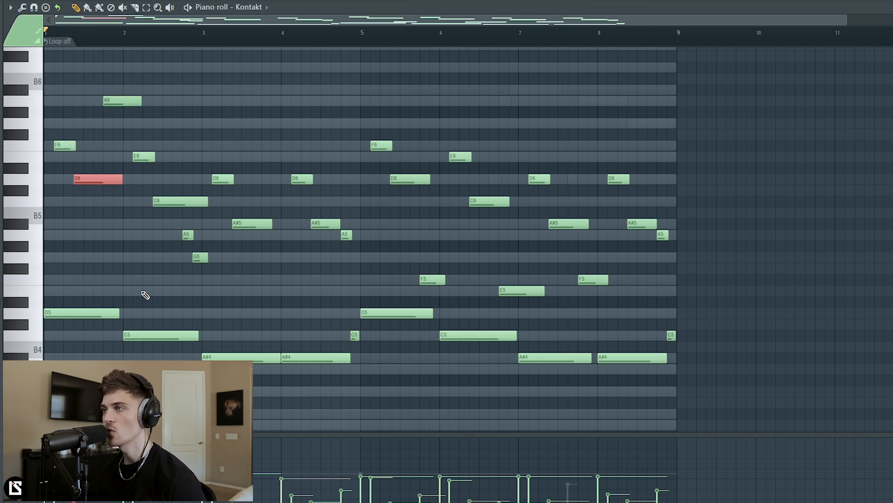
drag(163, 191, 173, 201)
drag(231, 208, 324, 228)
drag(98, 286, 222, 359)
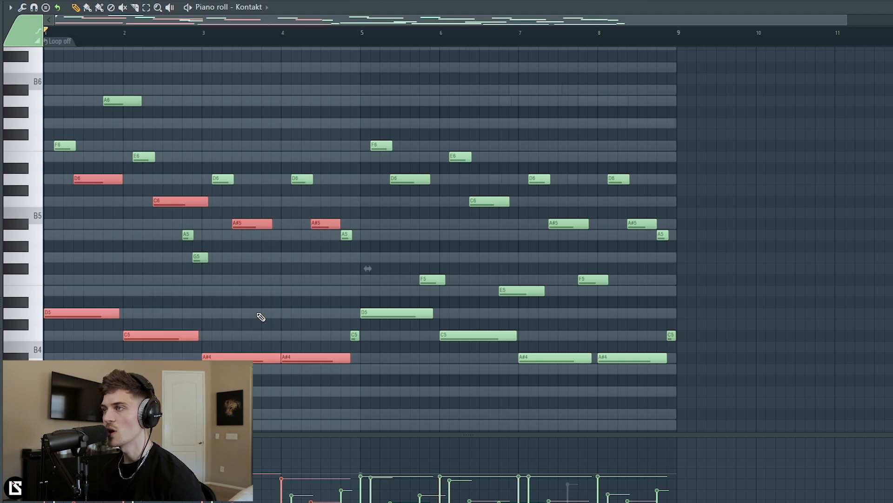
click(283, 298)
Step: Lower the F6 and A6 notes in bar 1 by an octave and compare the playback with the original version
key(space)
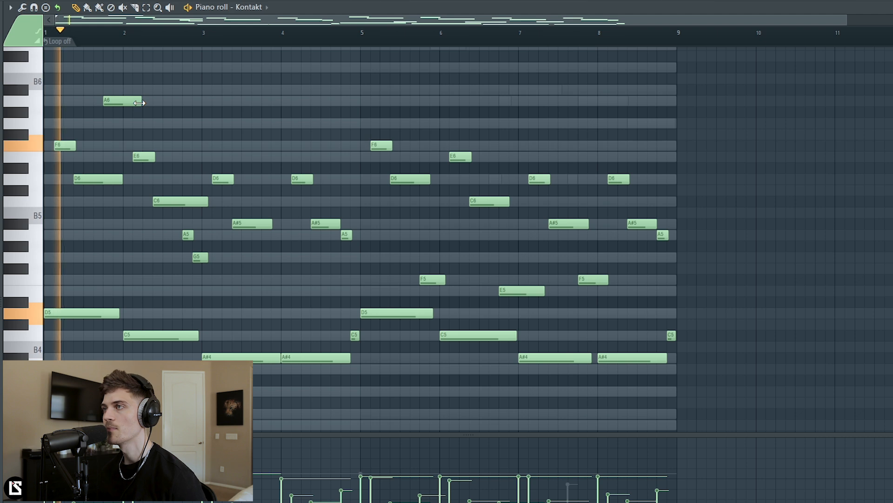
key(space)
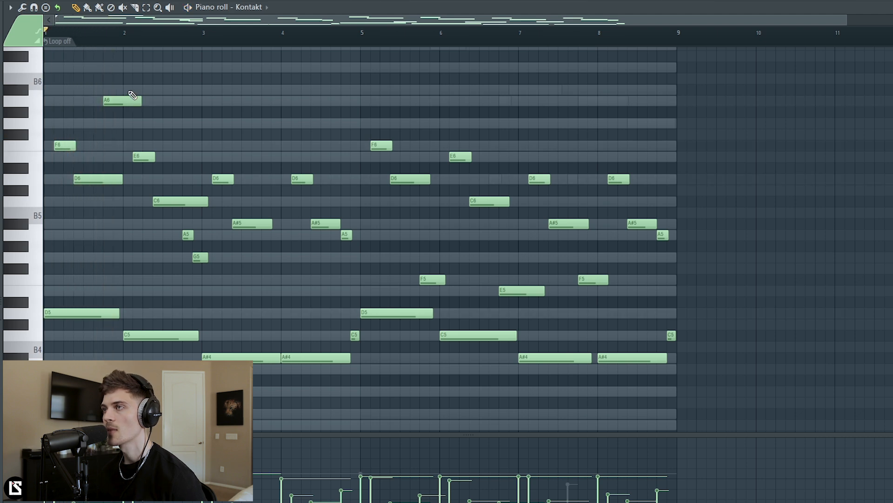
drag(142, 92, 48, 151)
key(ctrl+Down)
key(space)
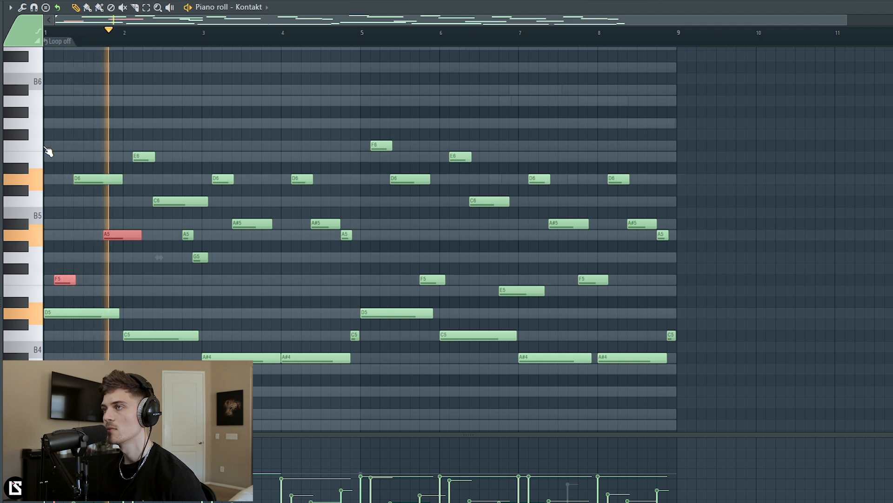
key(space)
key(space)
key(space)
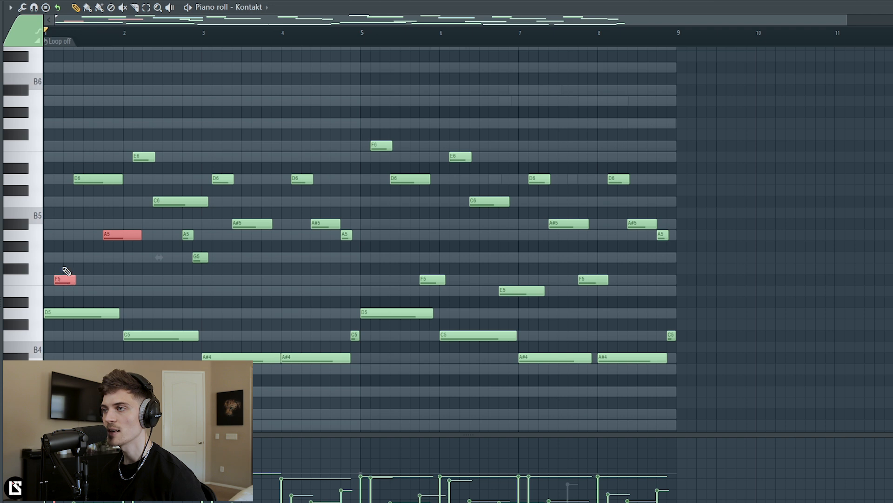
Step: Move the F5 and A5 notes to the start of bar 1 to form a chord with D5, and play it
drag(65, 277, 56, 278)
drag(116, 235, 57, 235)
key(space)
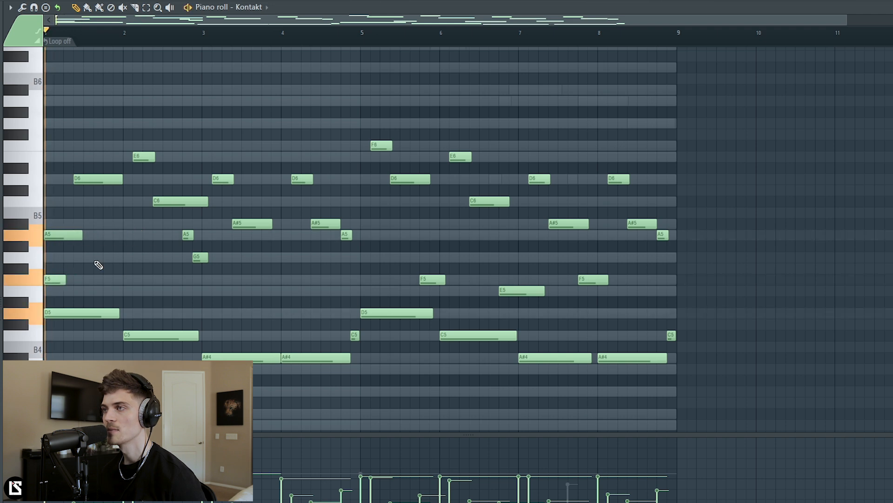
key(space)
Step: Undo both timing moves and raise the F5 and A5 notes in bar 1 by an octave
key(ctrl+z)
key(ctrl+z)
drag(70, 282, 141, 230)
key(ctrl+Up)
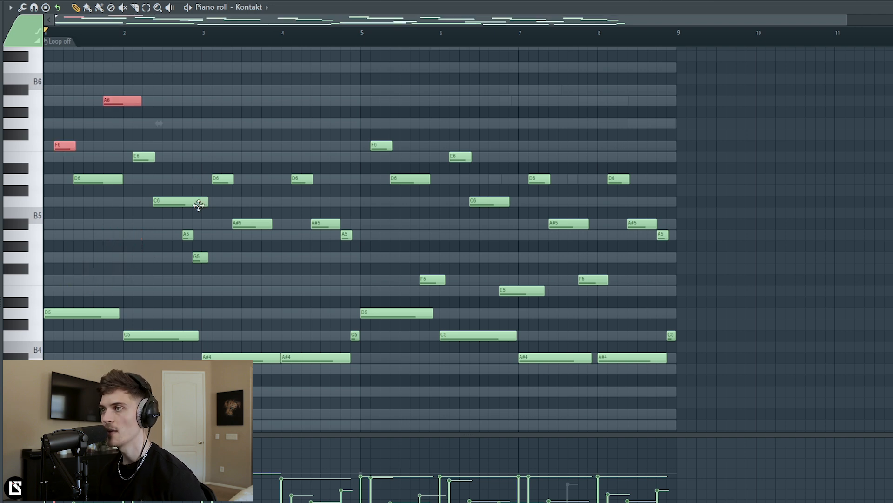
Step: Highlight the D6 and D5 notes in bar 1, play the opening bars, and examine the upper notes in bars 2 to 4
right_click(89, 157)
ctrl+shift+click(91, 179)
ctrl+shift+click(84, 313)
right_click(108, 241)
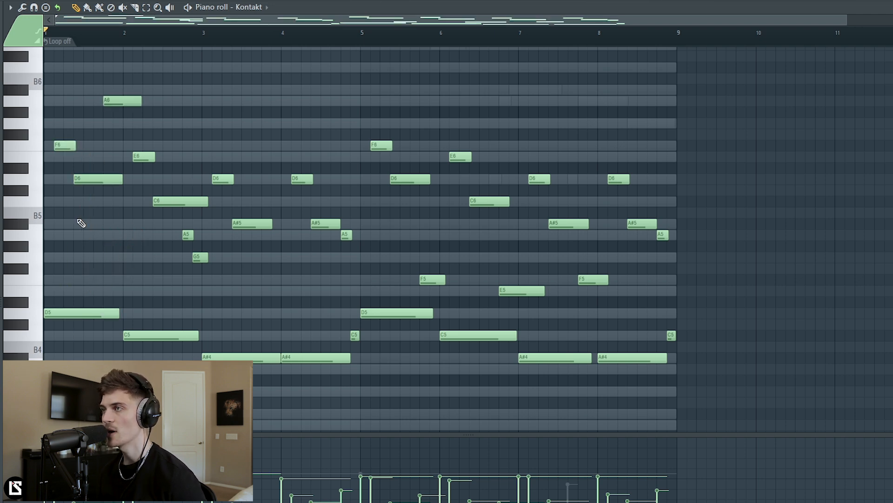
key(space)
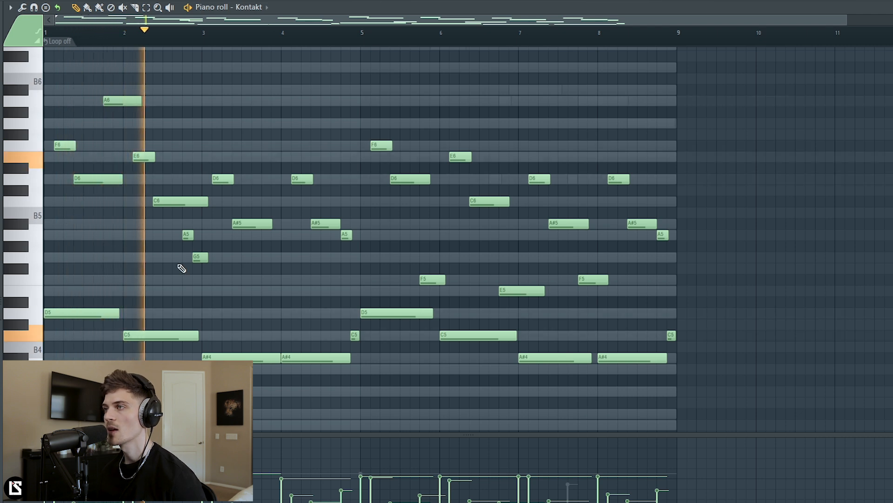
key(space)
right_click(145, 144)
drag(144, 143, 340, 285)
right_click(309, 288)
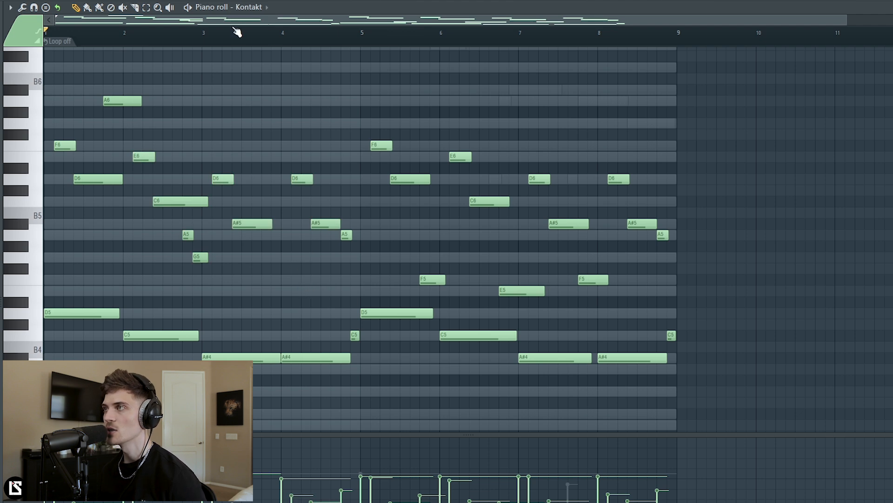
Step: Open the Kontakt #2 channel's piano roll from the channel rack and play its notes from bar 5
scroll(236, 33, down, 2)
scroll(238, 134, down, 1)
scroll(556, 118, down, 1)
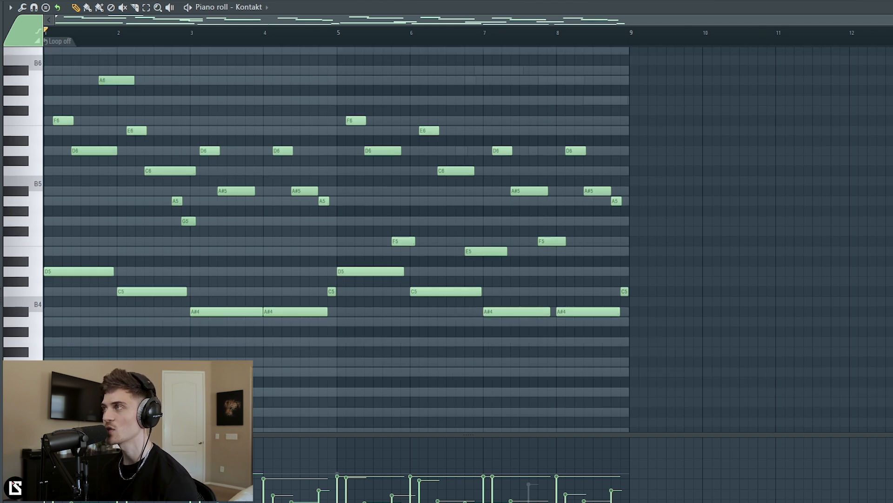
key(F6)
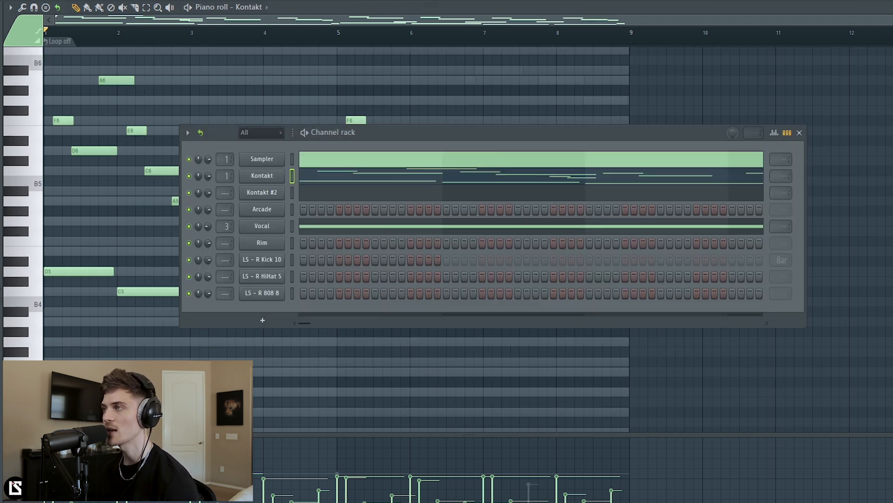
click(333, 195)
scroll(432, 206, up, 4)
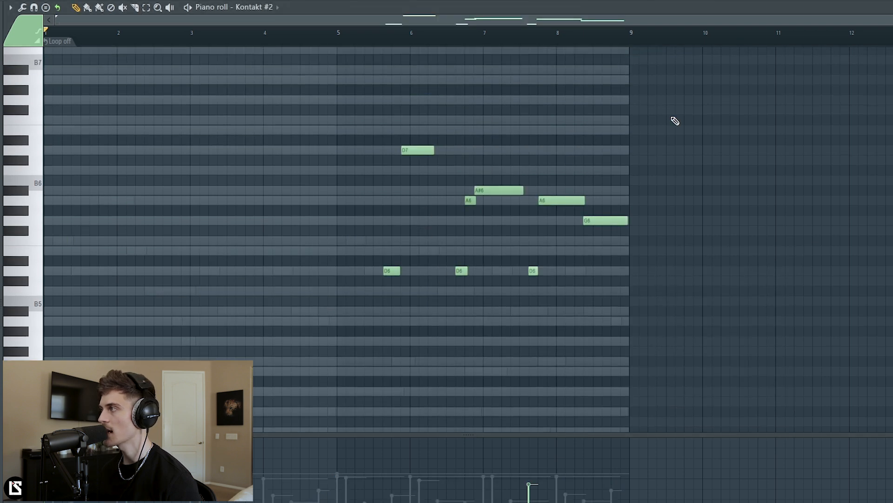
scroll(433, 212, down, 1)
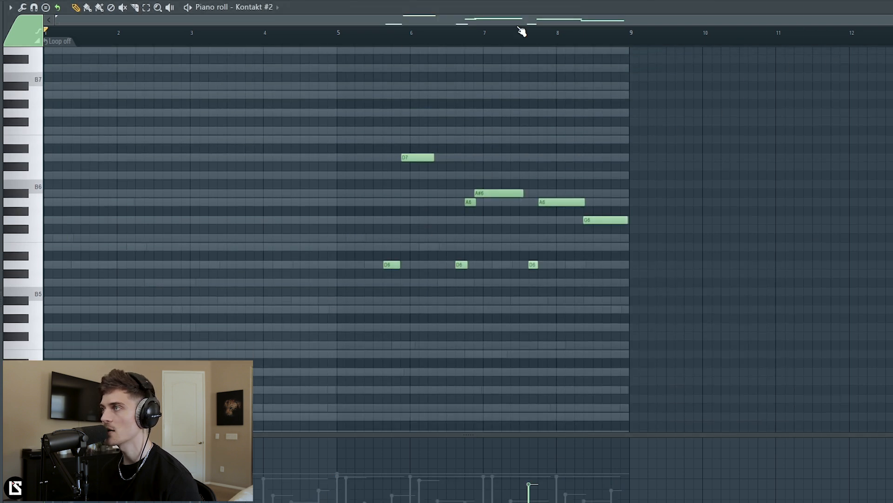
click(339, 32)
key(space)
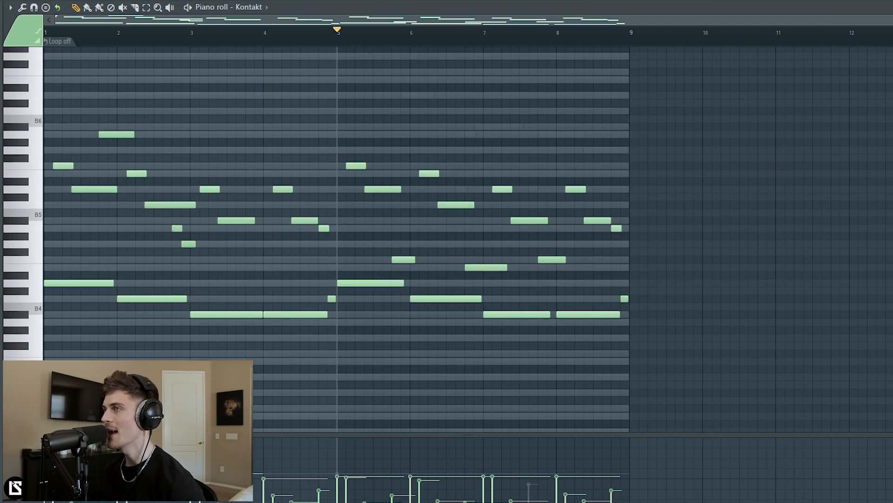
Step: Highlight all the Kontakt notes in bars 1 to 8, clear the selection, and examine the spacing between low and high notes
drag(654, 116, 44, 350)
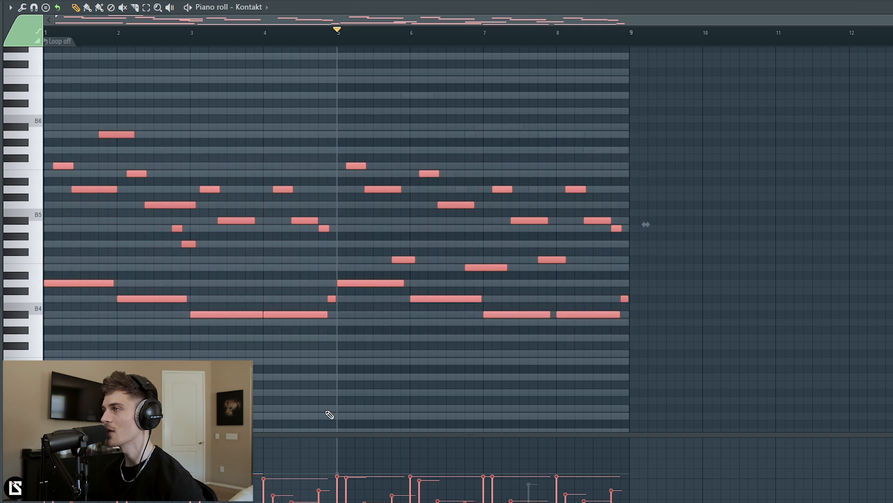
click(333, 382)
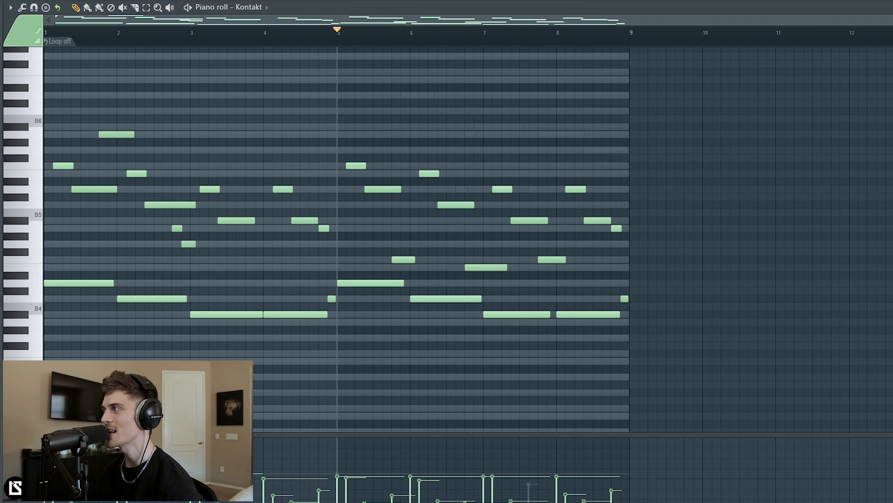
scroll(469, 224, up, 2)
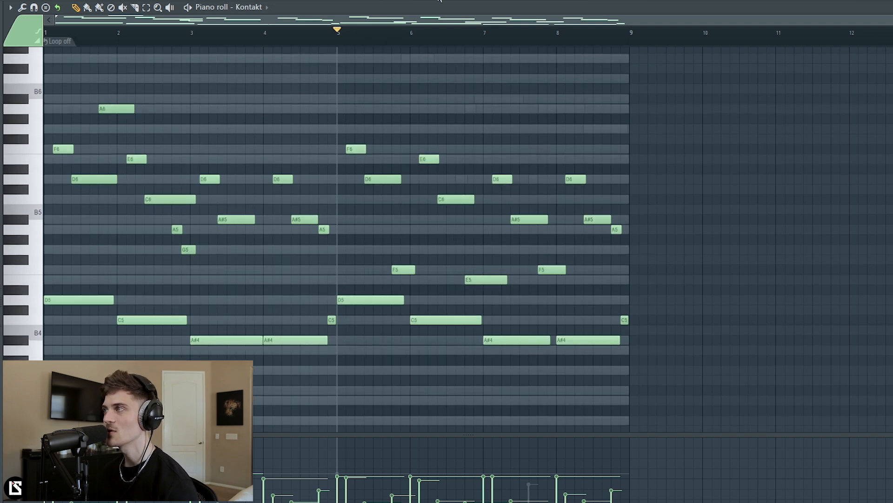
Step: Bring up the channel rack, select the Vocal channel, and play the pattern with the Kontakt melody from bar 1
key(F6)
click(292, 228)
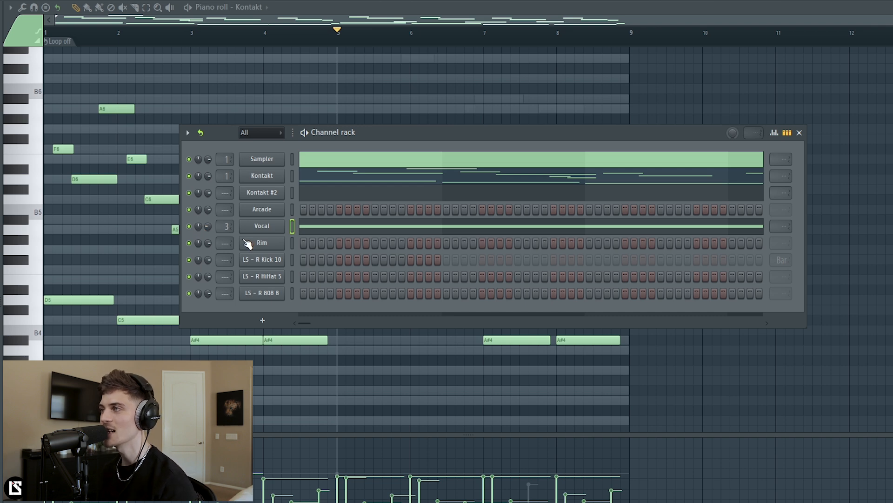
key(space)
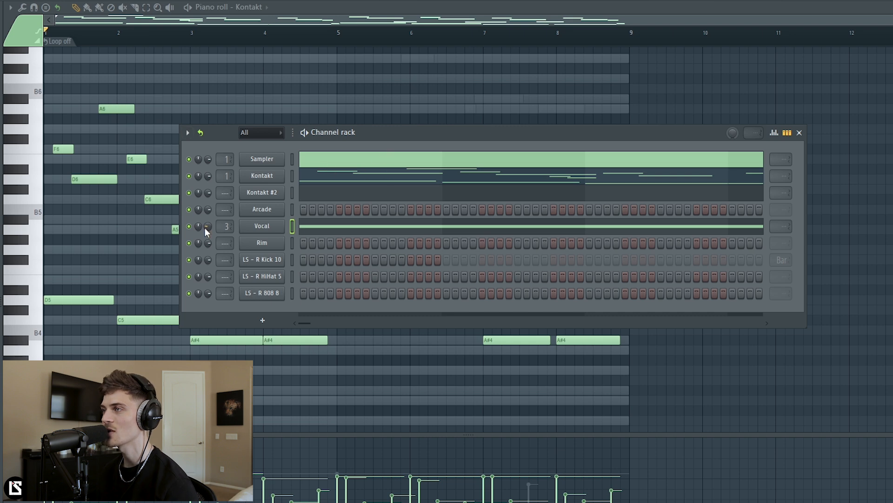
key(space)
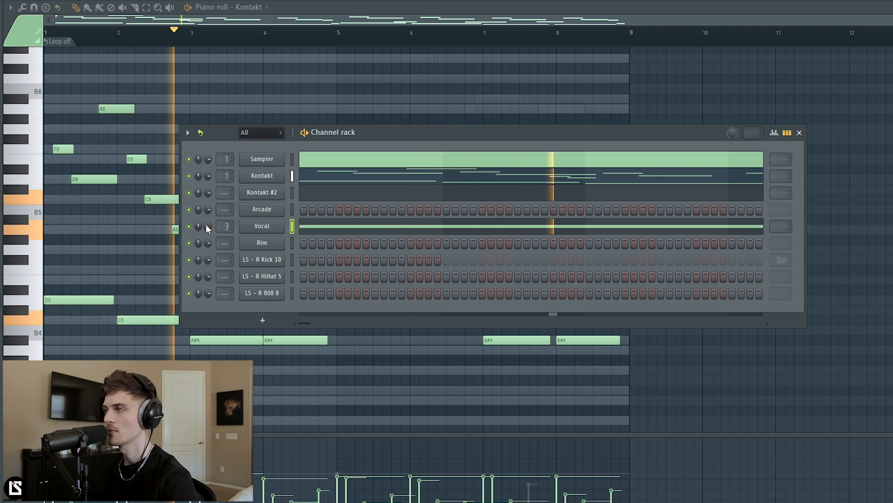
Step: Review Fruity Reeverb 2 on the Vocal mixer track and add the Waves Doubler2 Stereo effect in slot 3
key(F9)
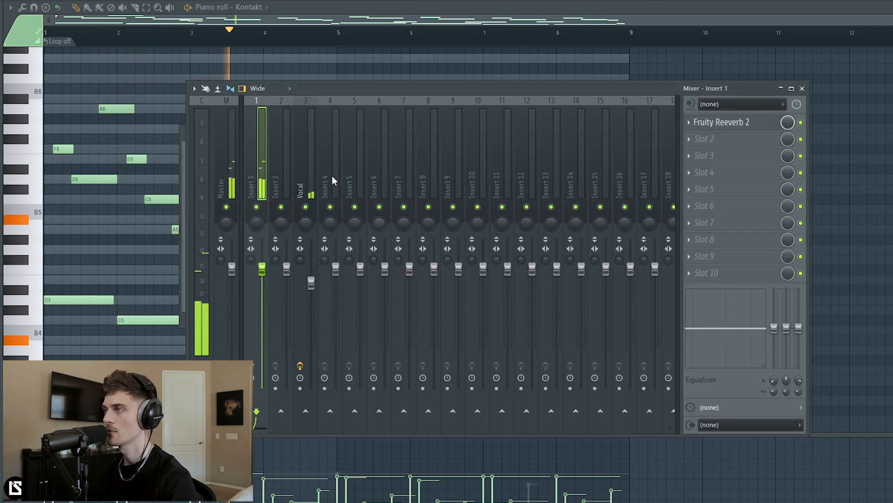
click(306, 170)
click(726, 139)
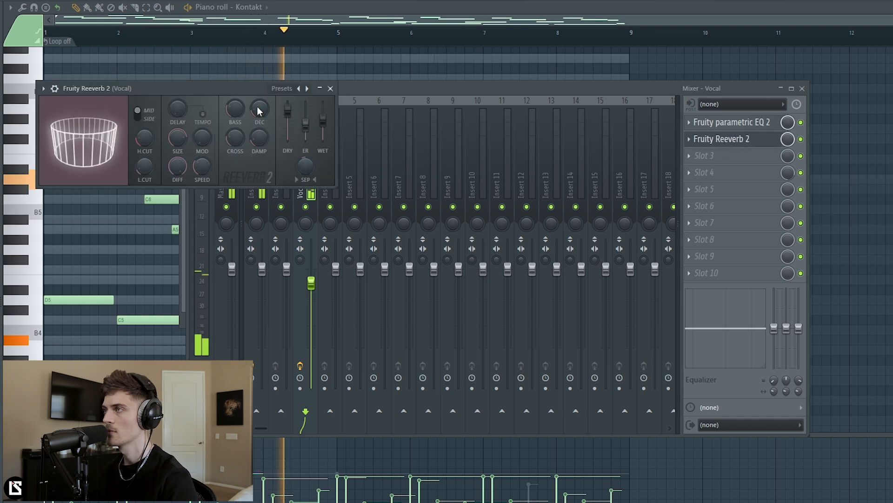
click(707, 155)
mouse_move(850, 361)
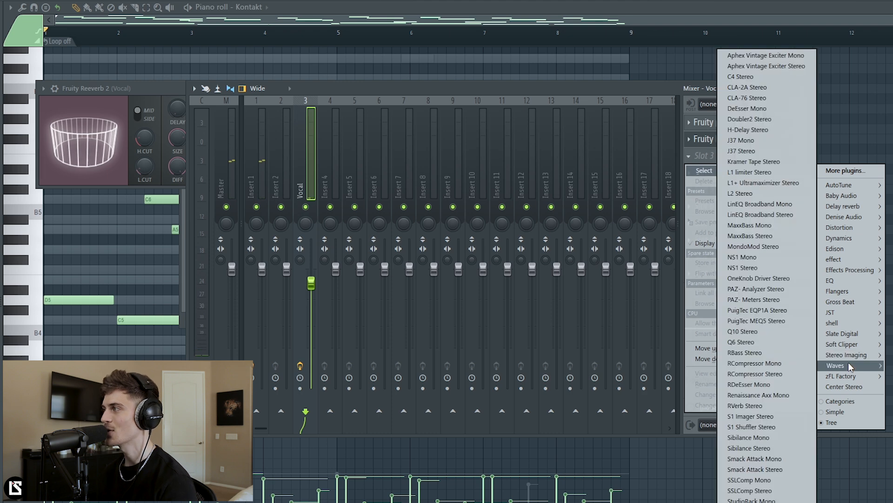
click(755, 116)
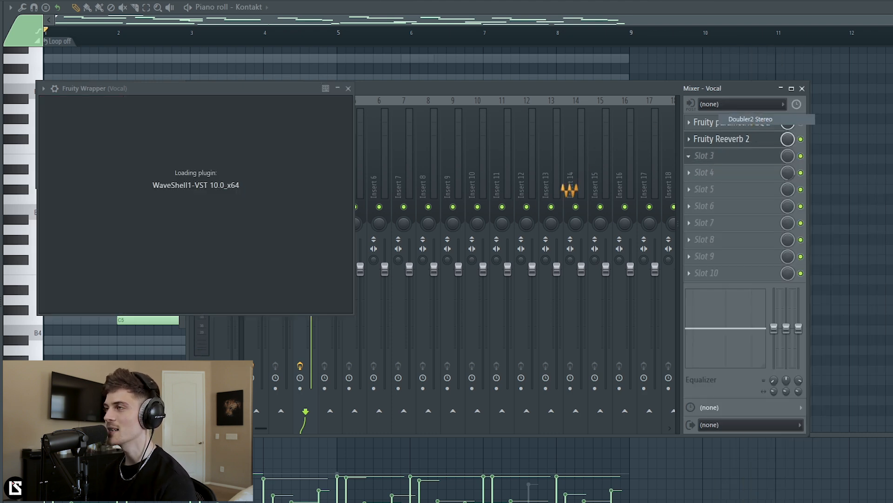
Step: Add the Waves H-Delay Stereo effect in slot 4 of the Vocal track and load its Life Delay 1 preset
click(727, 174)
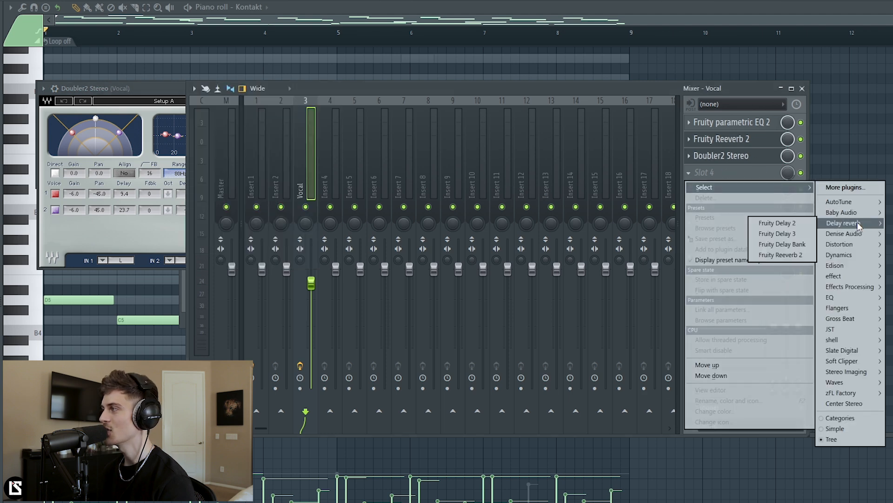
mouse_move(849, 389)
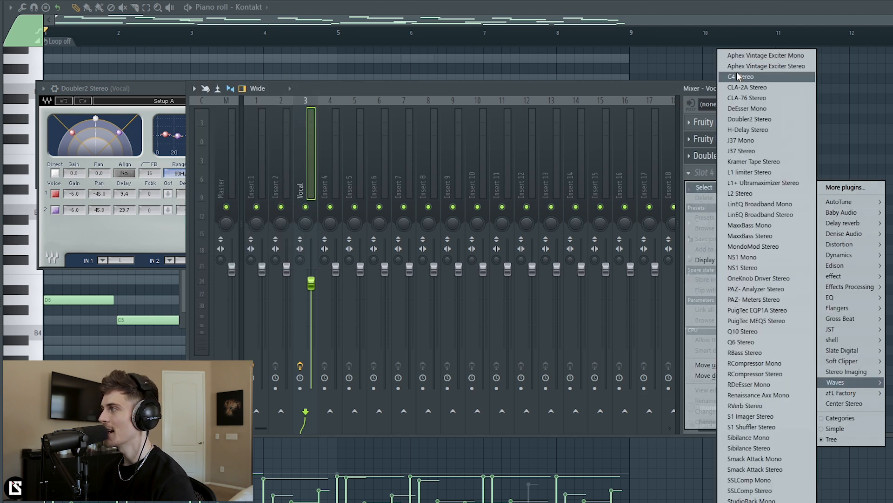
click(749, 130)
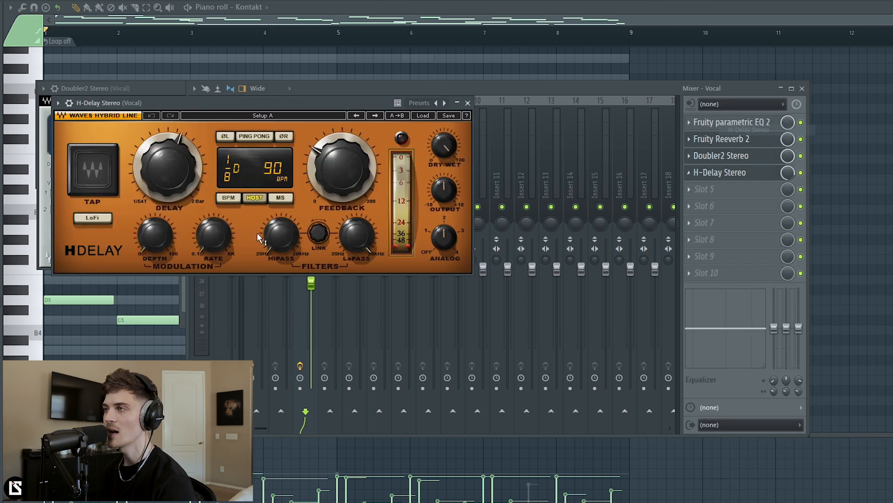
click(418, 103)
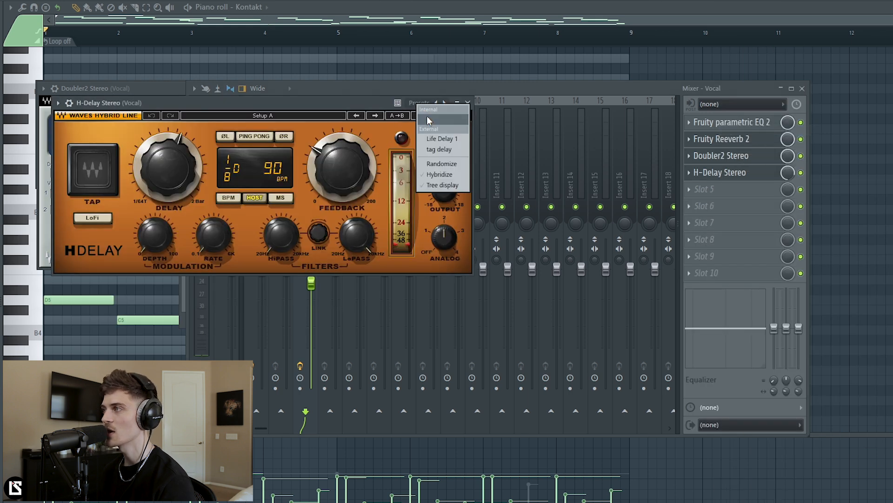
click(433, 136)
Step: Play the pattern to hear the vocal delay and set the H-Delay feedback to 52
drag(337, 173, 336, 169)
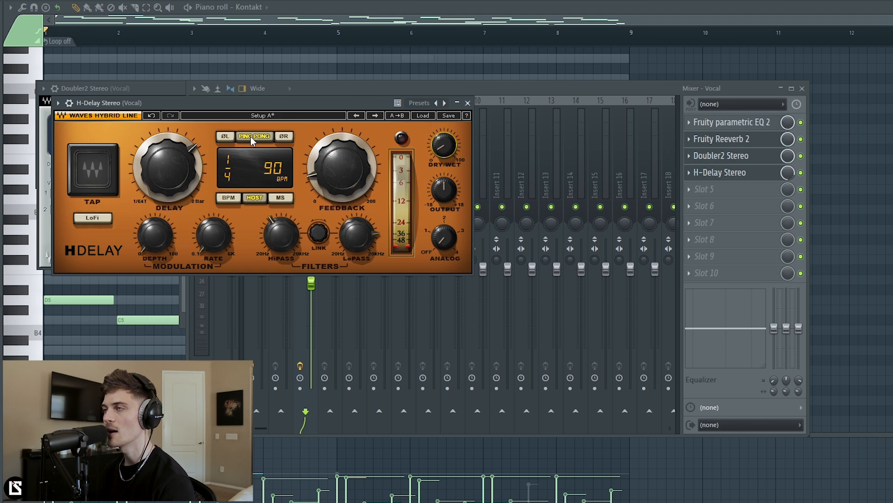
key(space)
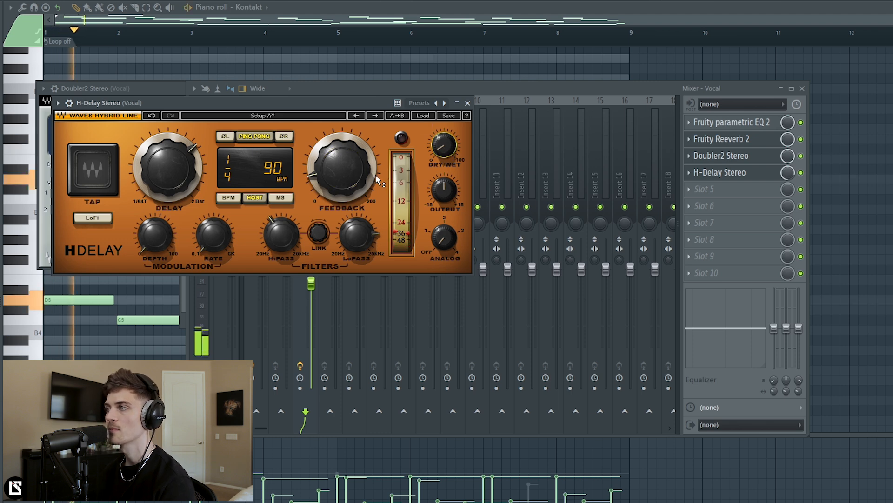
click(515, 91)
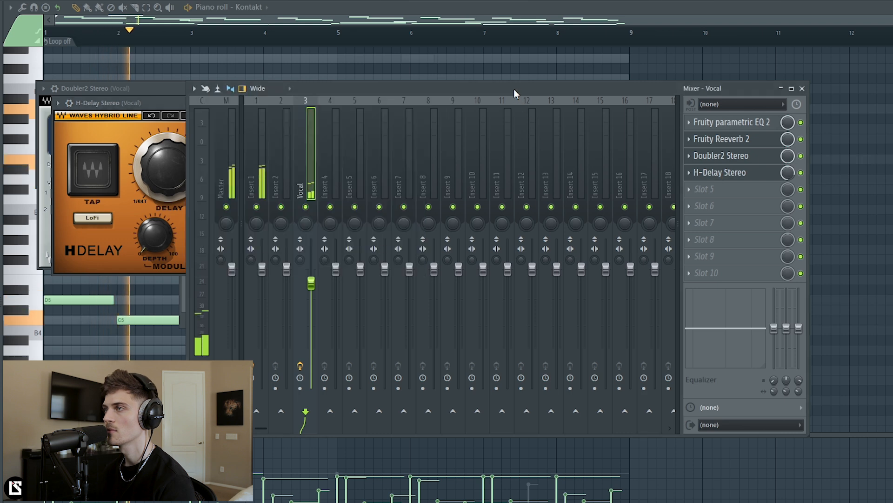
click(155, 101)
key(space)
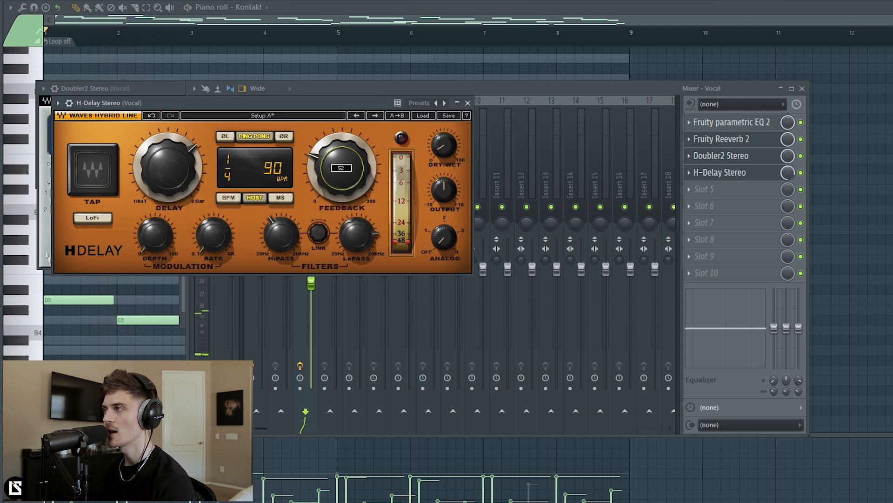
Step: Lower the Vocal track's mixer fader and play the pattern to check its level with the delay
click(304, 191)
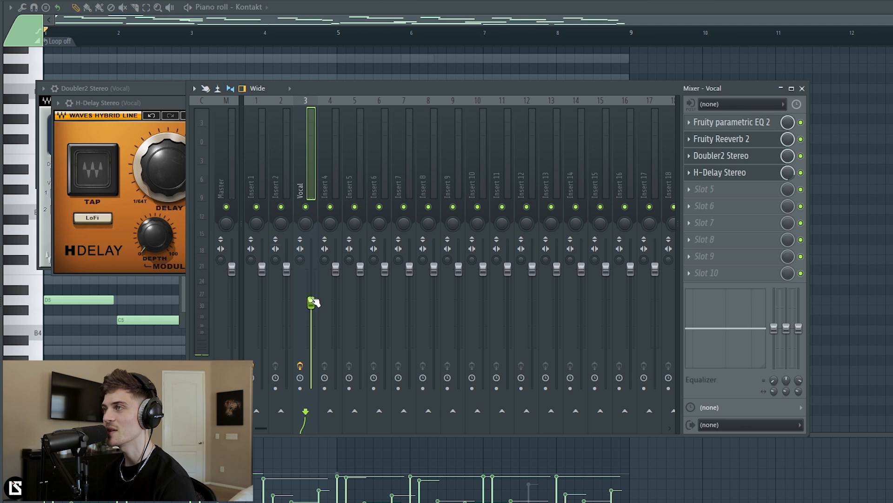
click(154, 99)
key(space)
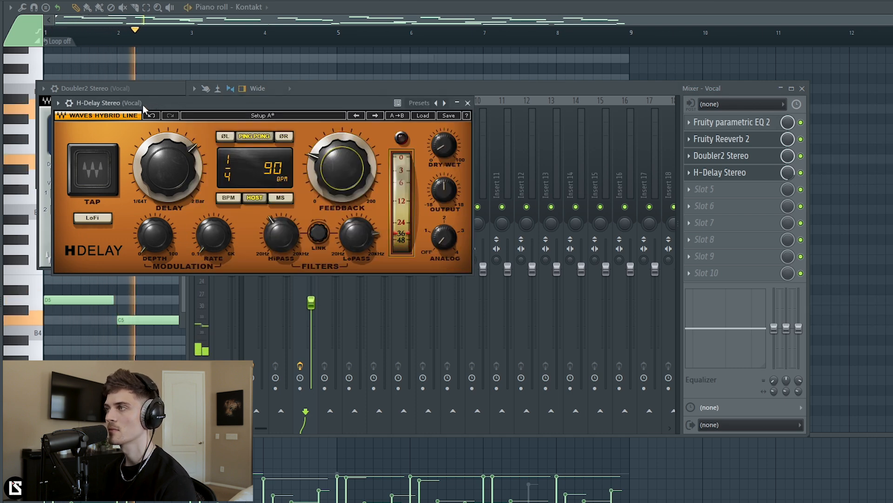
key(space)
Step: While the pattern plays, set the H-Delay dry/wet to 19 and its feedback to about 61, and close the delay window
key(space)
drag(454, 146, 453, 141)
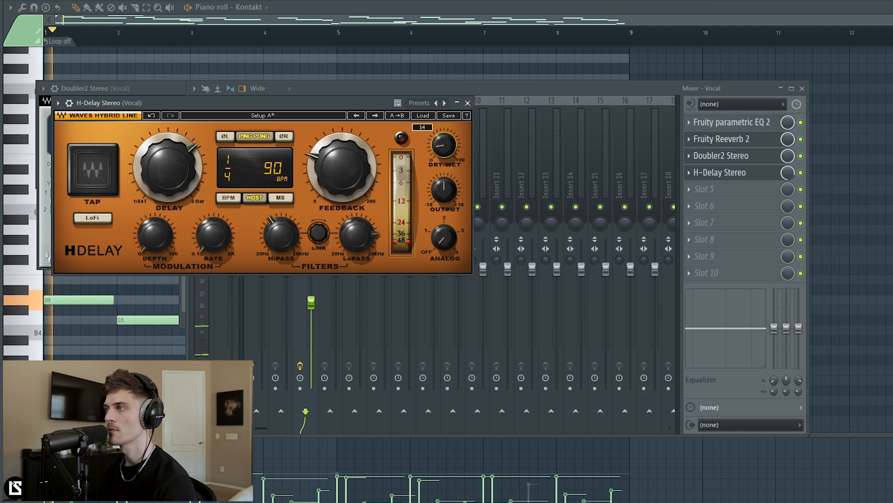
drag(347, 182, 345, 176)
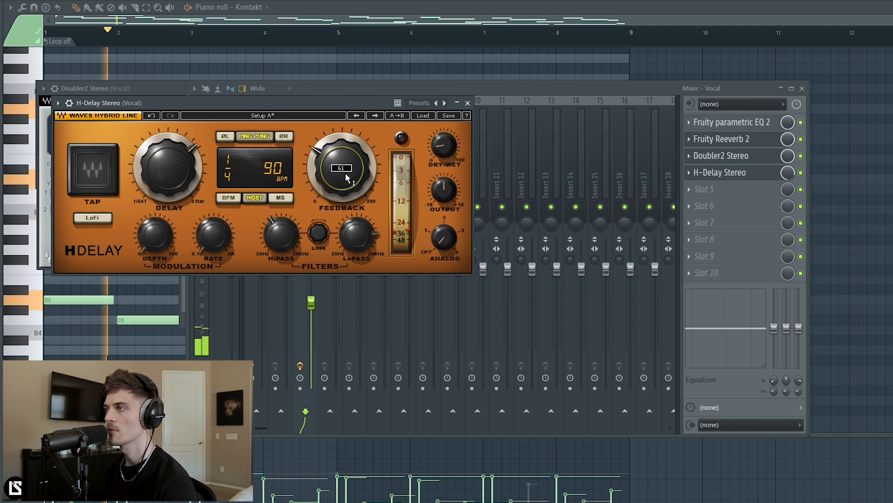
drag(445, 145, 446, 141)
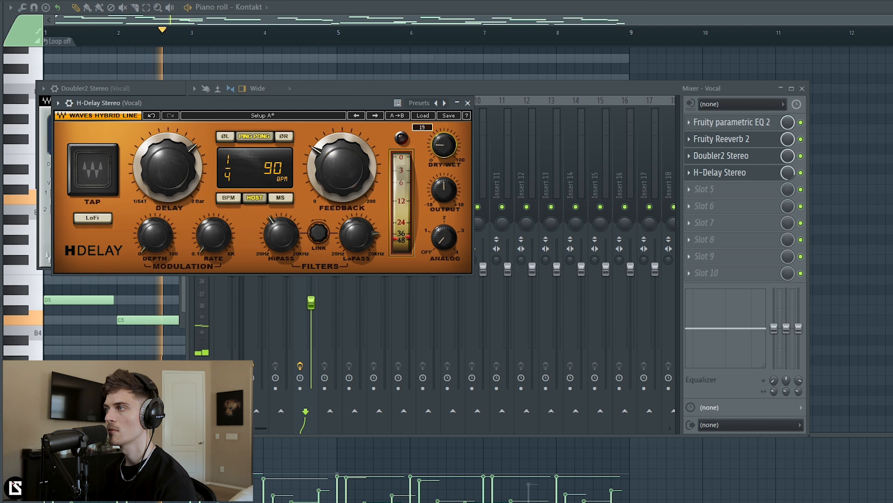
drag(346, 175, 347, 174)
click(467, 103)
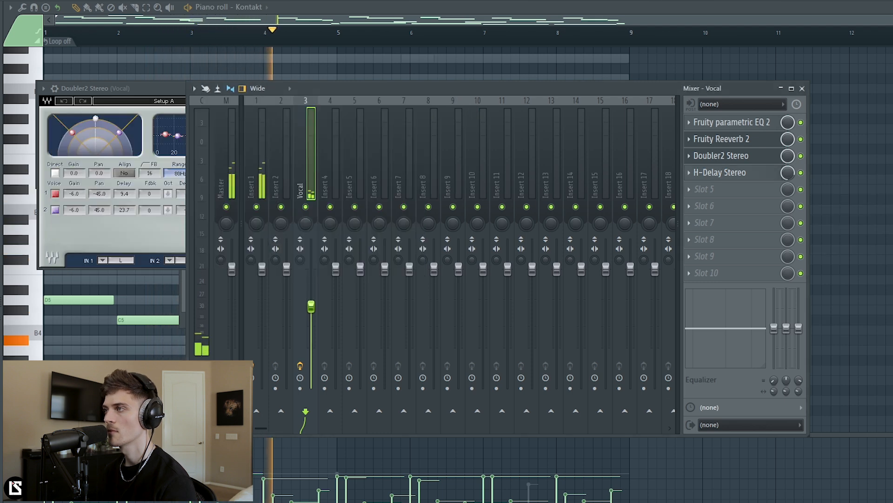
Step: Stop playback, close the Doubler2 Stereo window, check the channel rack, and return to the Kontakt piano roll
click(141, 90)
key(space)
click(358, 88)
key(F6)
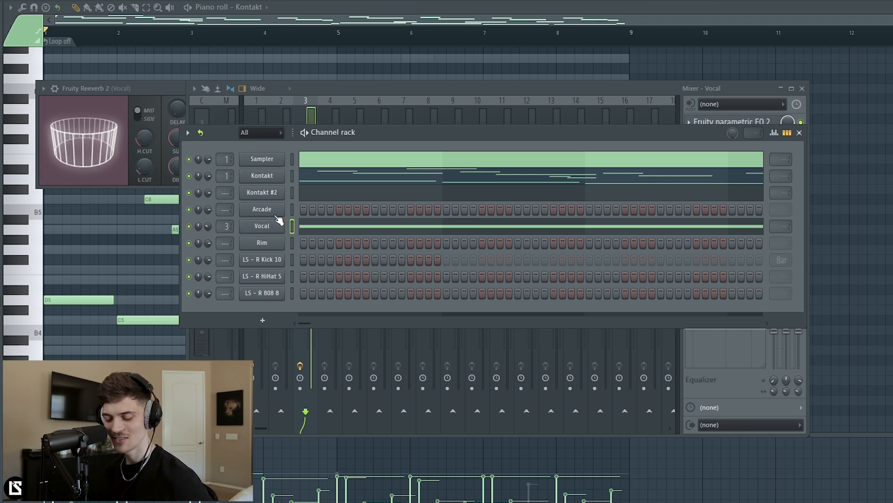
scroll(232, 217, up, 4)
click(517, 182)
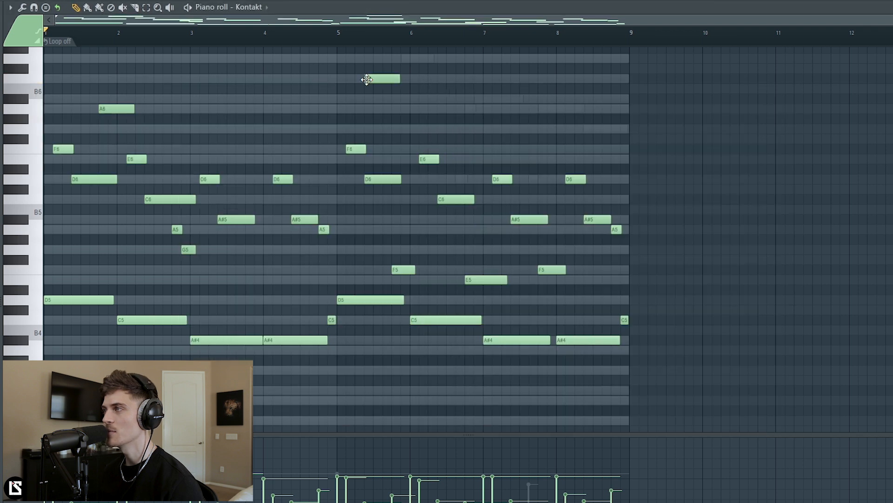
Step: Add Fruity parametric EQ 2 to mixer Insert 4 with the High&Low preset, and move the low and high cuts inward
key(F6)
key(F9)
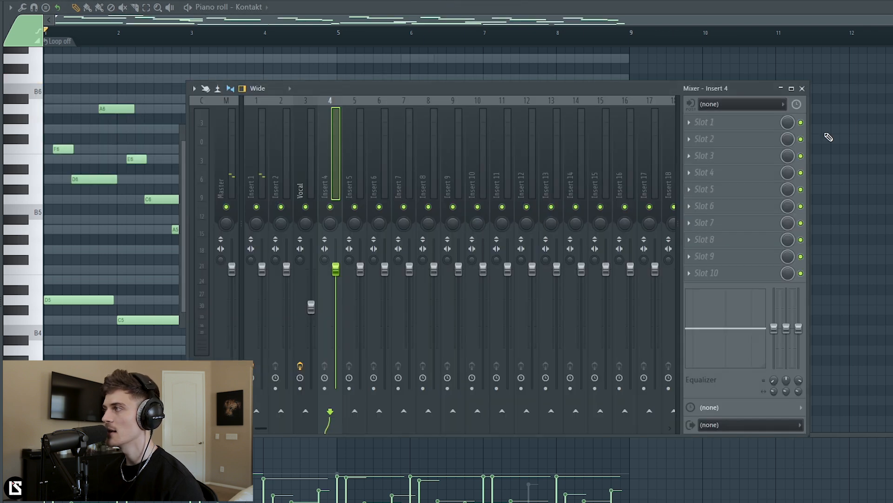
click(731, 123)
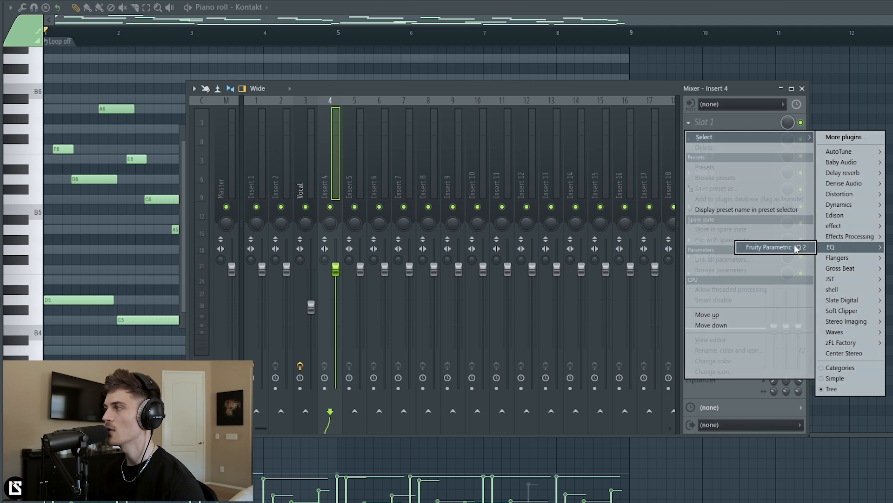
click(796, 249)
click(322, 92)
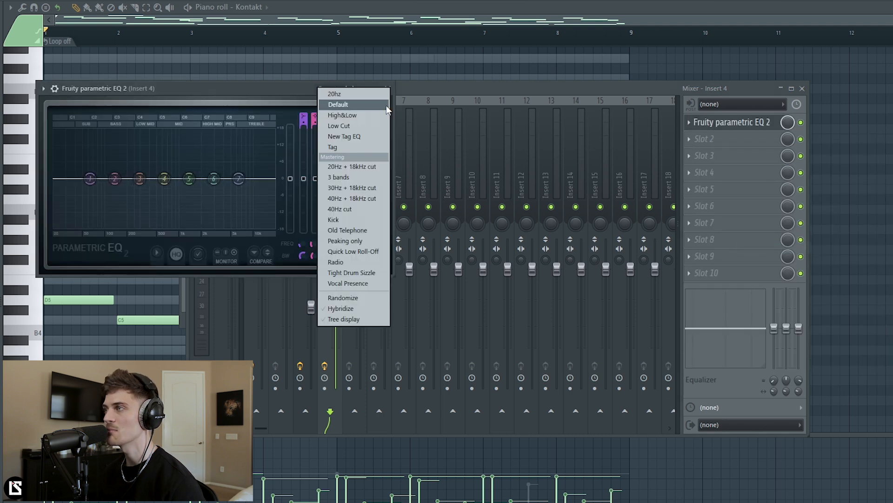
click(362, 116)
drag(128, 179, 131, 179)
drag(239, 180, 211, 179)
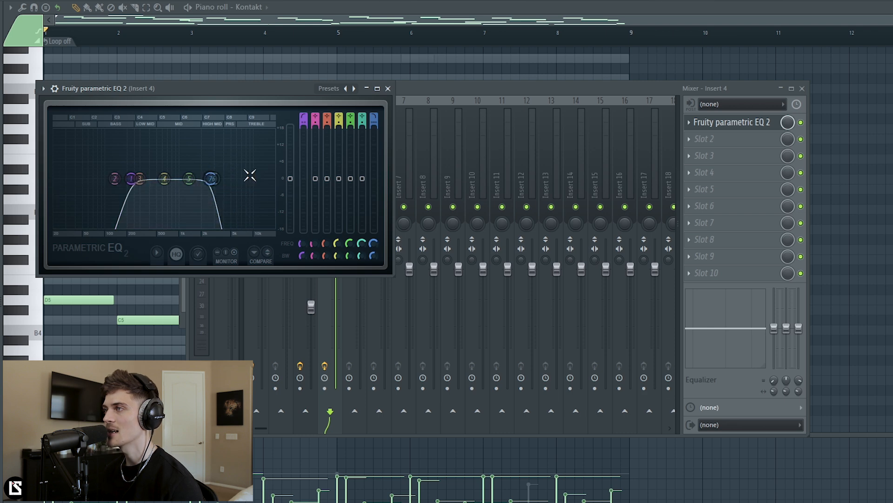
Step: Add Fruity Reeverb 2 in slot 2 of Insert 4, raise its size, low cut and wet level, and adjust the stereo separation
click(700, 142)
mouse_move(836, 192)
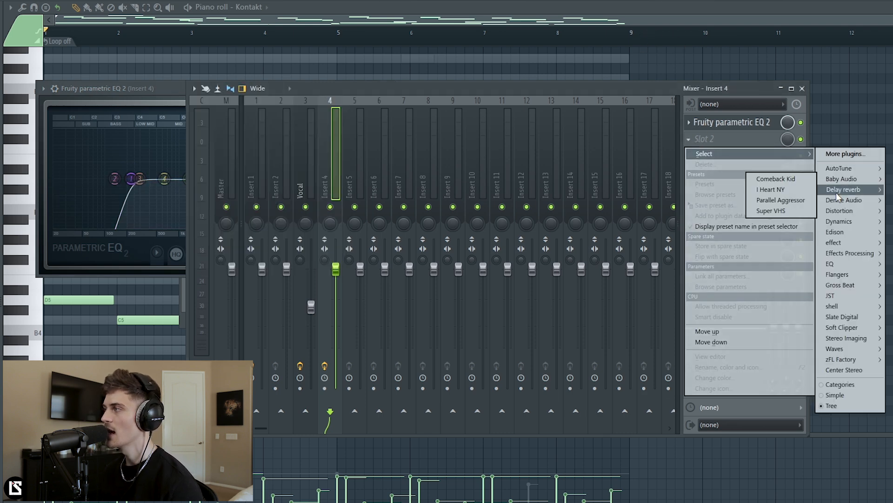
click(791, 220)
drag(193, 153, 193, 139)
drag(161, 181, 160, 158)
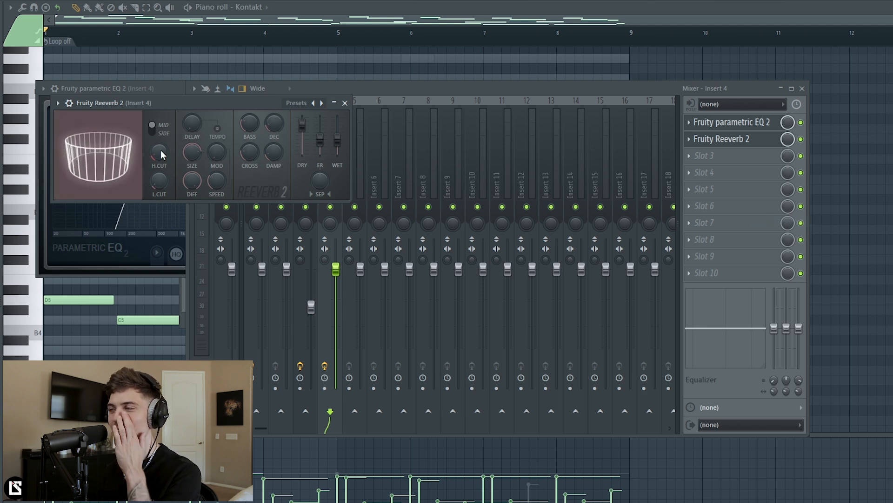
drag(338, 140, 338, 135)
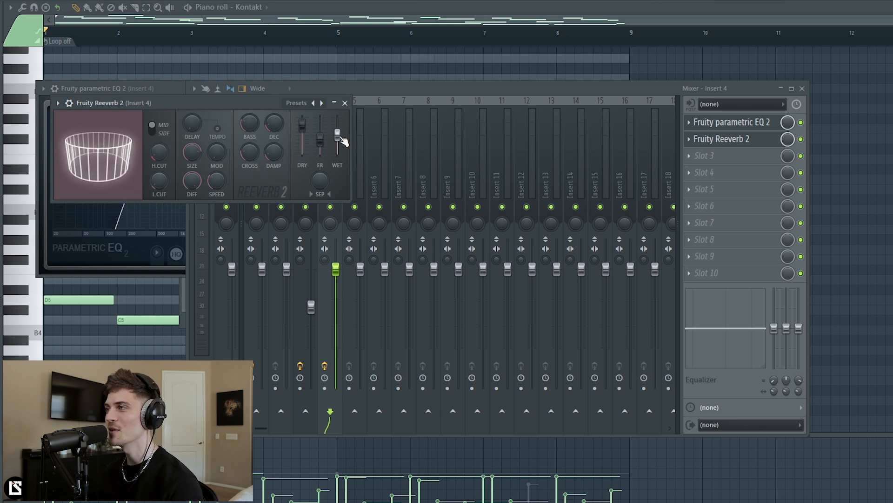
drag(319, 180, 319, 179)
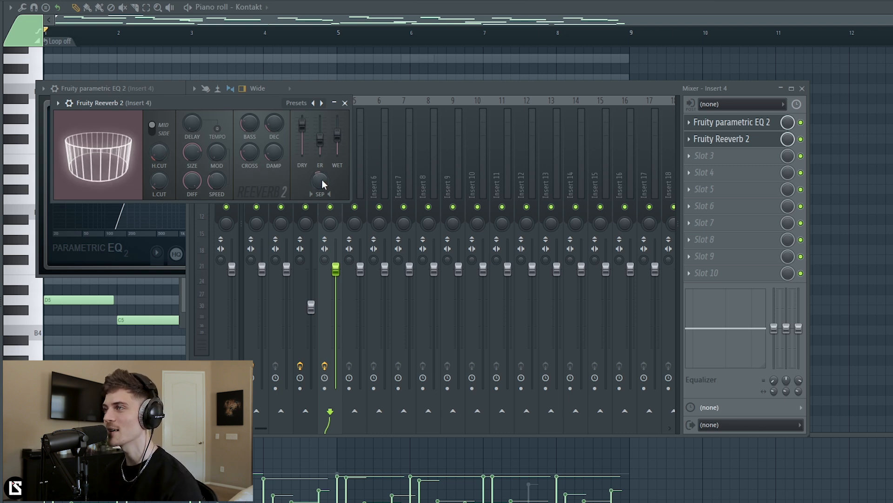
click(345, 103)
Step: Add Doubler2 Stereo in slot 3 and H-Delay Stereo in slot 4 of mixer Insert 4
click(704, 157)
mouse_move(862, 362)
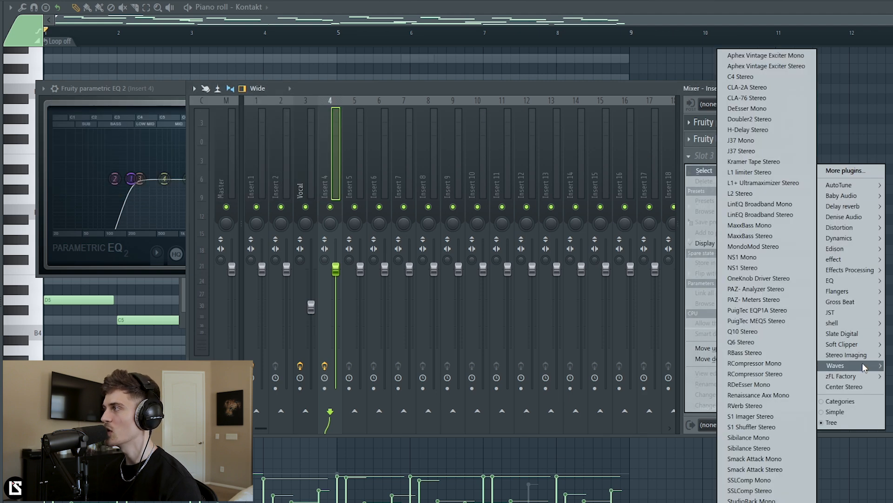
click(745, 119)
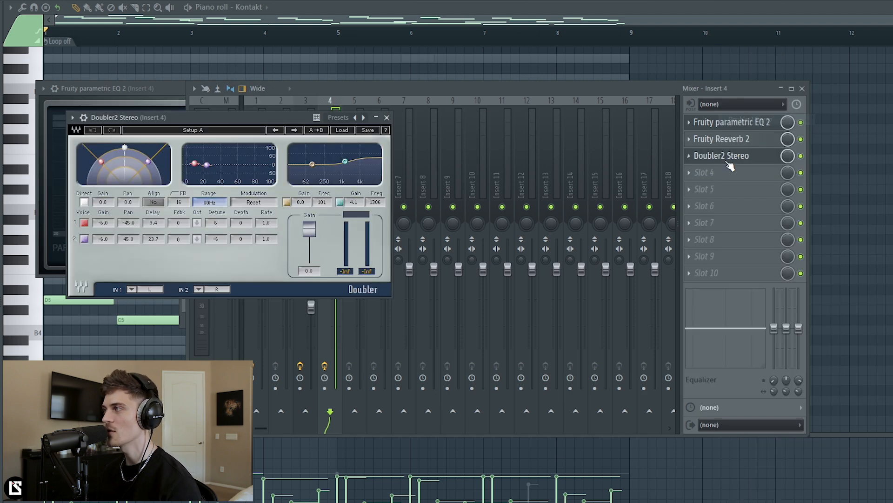
click(714, 170)
mouse_move(844, 381)
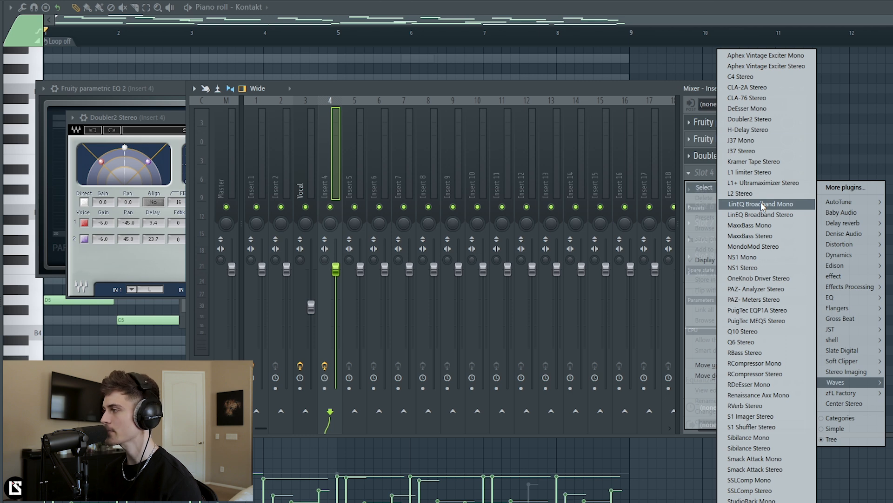
click(749, 130)
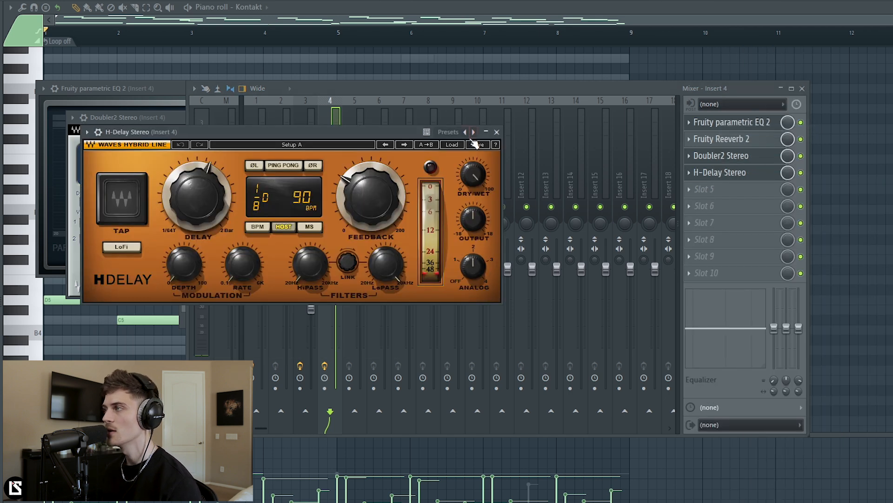
Step: Set H-Delay to a 1/8 ping-pong delay with feedback at 21 and a lower dry/wet, and close the mixer and effect windows
click(449, 135)
click(470, 167)
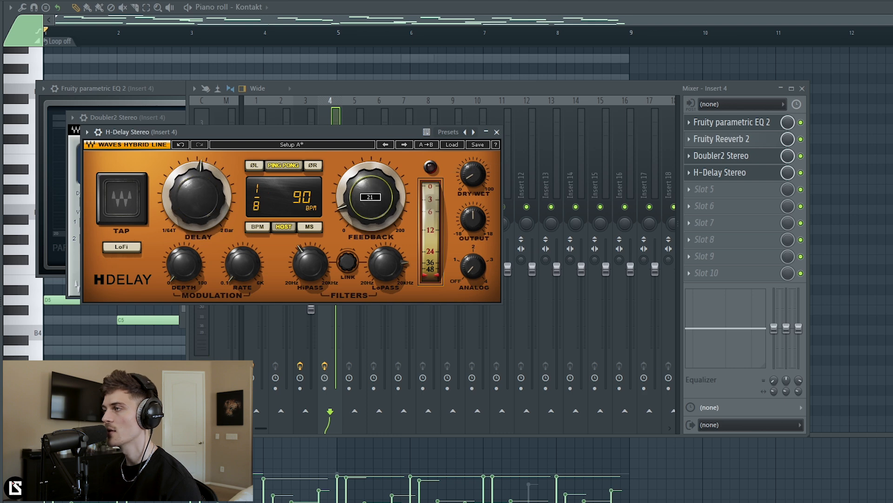
click(496, 132)
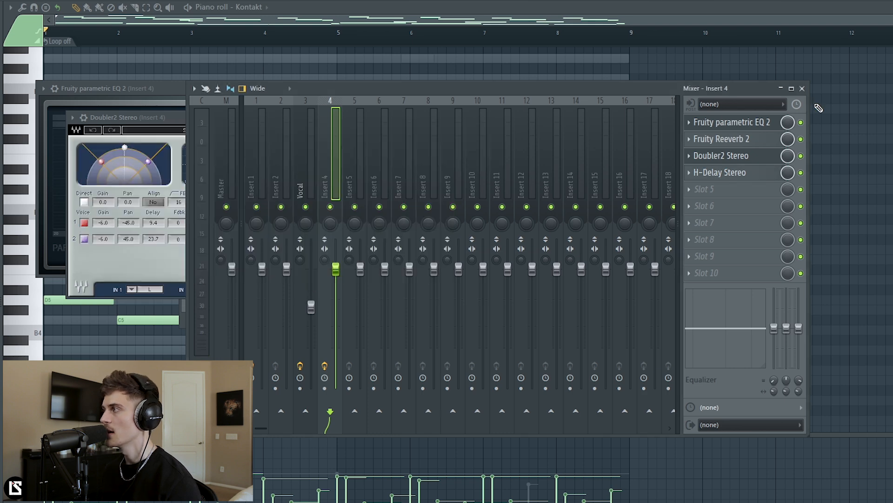
click(804, 88)
click(386, 117)
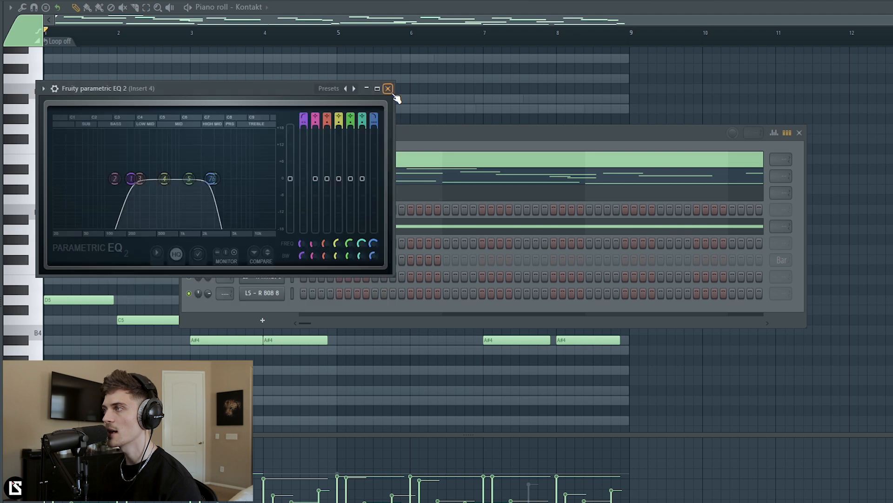
click(388, 89)
Step: Open the Arcade channel's instrument and browse the Hooked kits
click(279, 209)
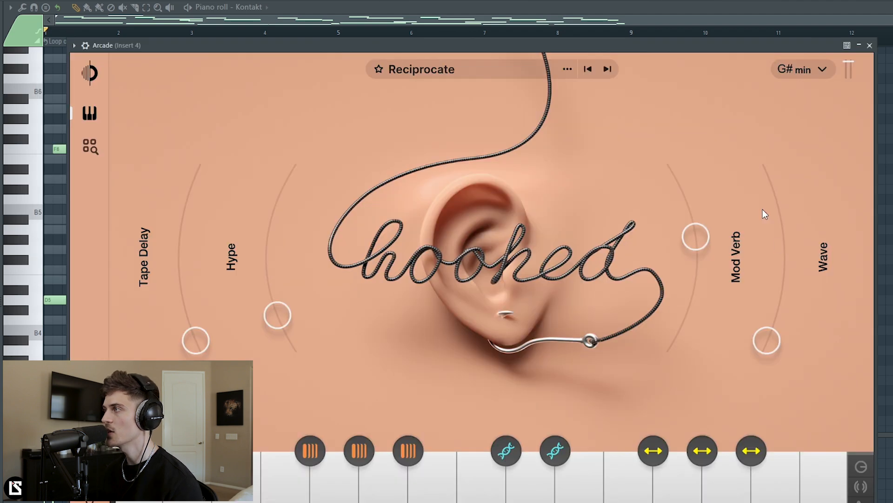
click(798, 71)
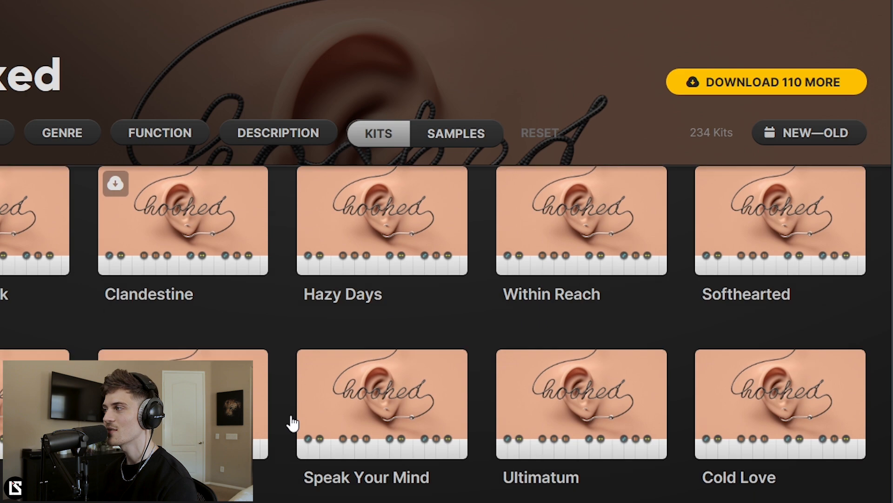
scroll(289, 423, down, 3)
scroll(292, 424, down, 2)
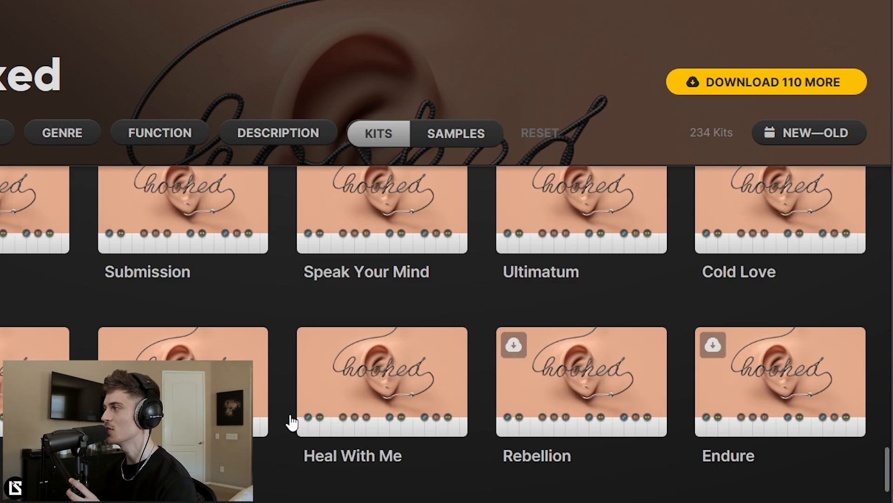
scroll(292, 378, down, 3)
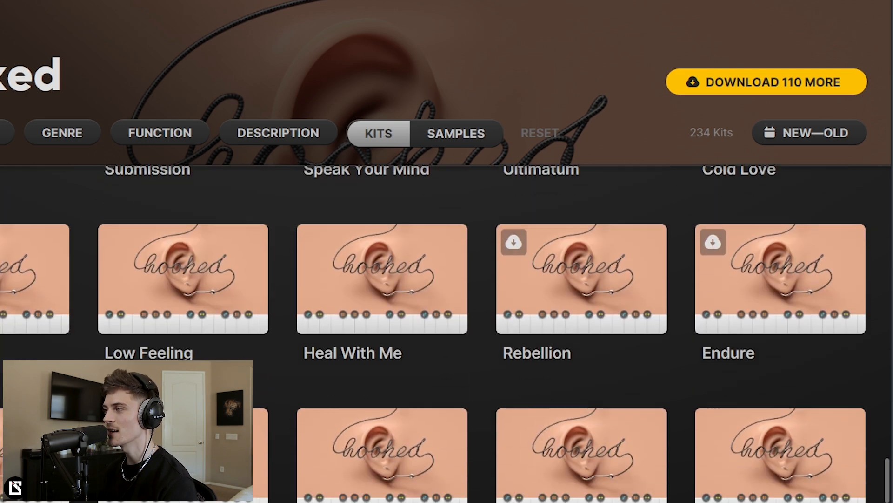
click(781, 276)
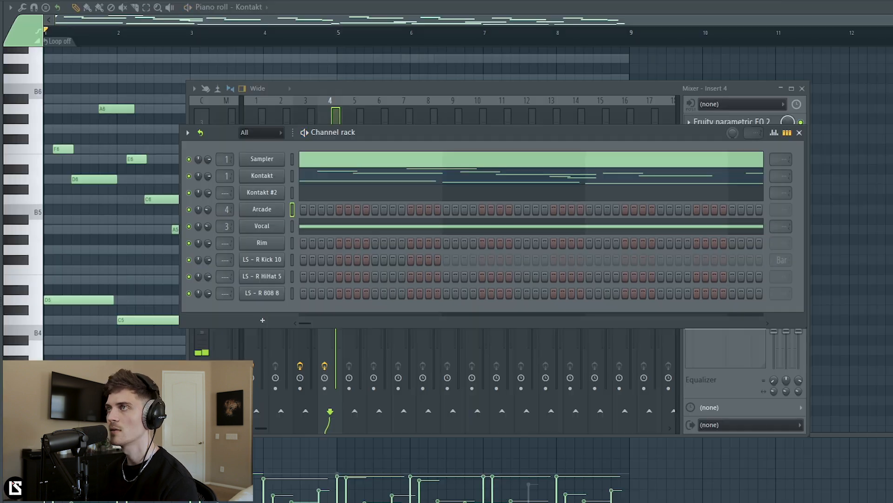
Step: Open Arcade's piano roll and place a half-bar G5 note in the second half of bar 2, removing the one in bar 1
key(space)
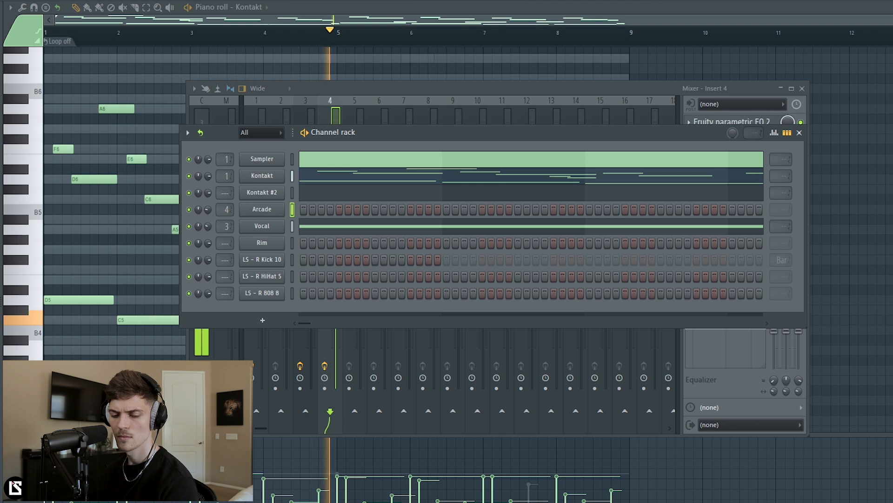
key(space)
right_click(262, 293)
right_click(274, 212)
click(301, 211)
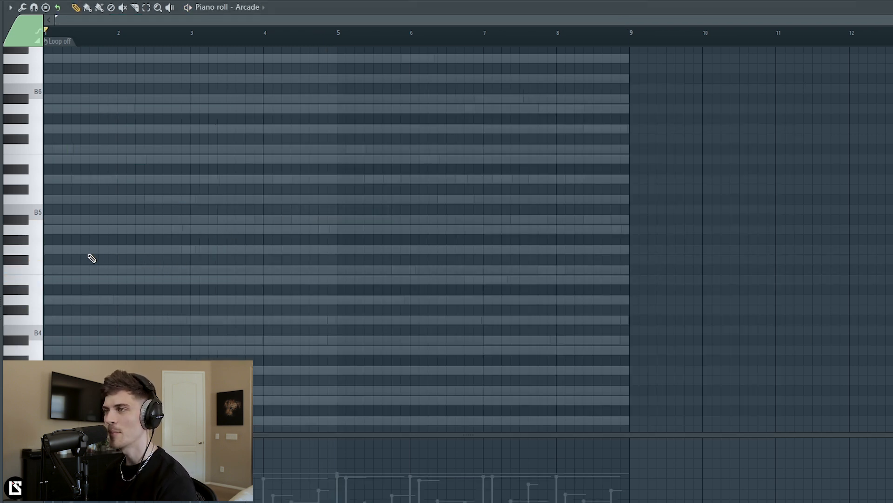
key(space)
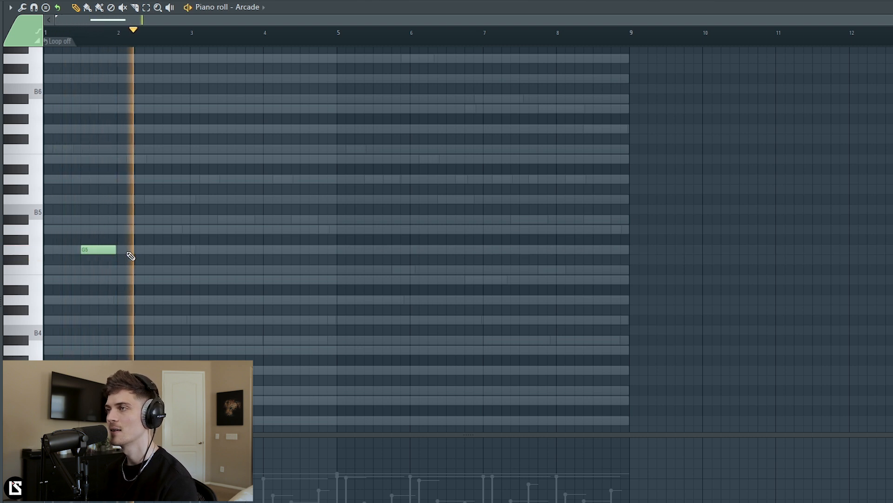
click(156, 250)
right_click(98, 250)
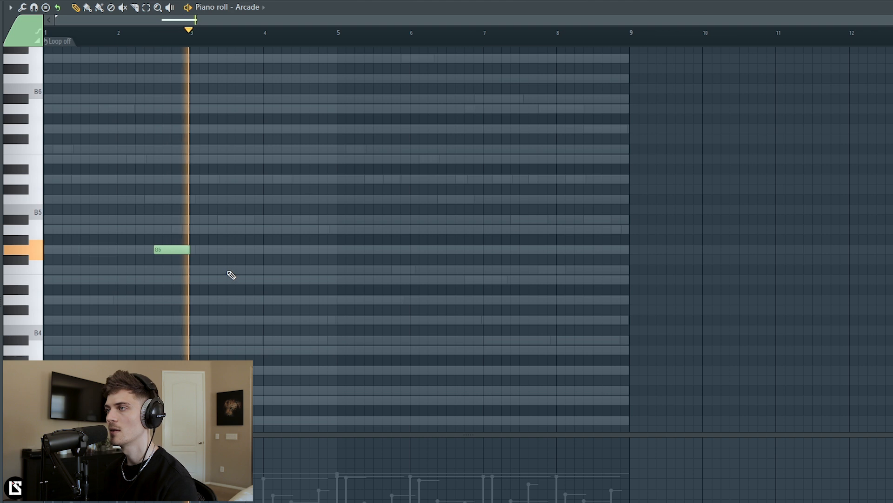
Step: Lower the Insert 4 fader to about the Vocal track's level and check its Fruity Reeverb 2
key(F9)
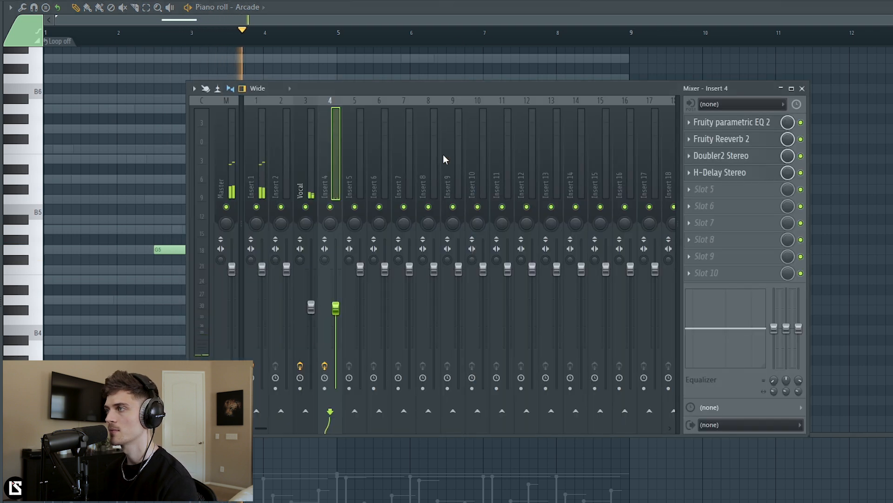
click(754, 139)
key(F12)
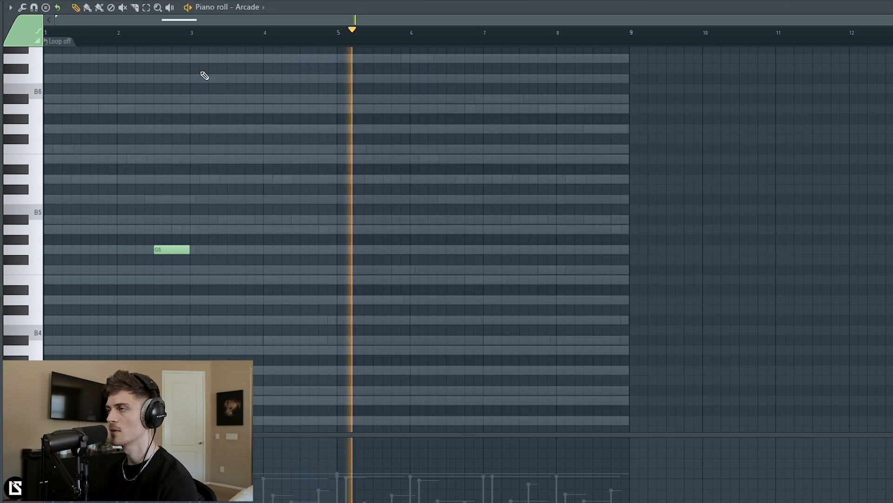
Step: Add a C6 note at bar 5 in Arcade, audition it from just after bar 4, and adjust its length to about one bar
click(339, 198)
key(space)
click(283, 33)
drag(371, 203, 408, 204)
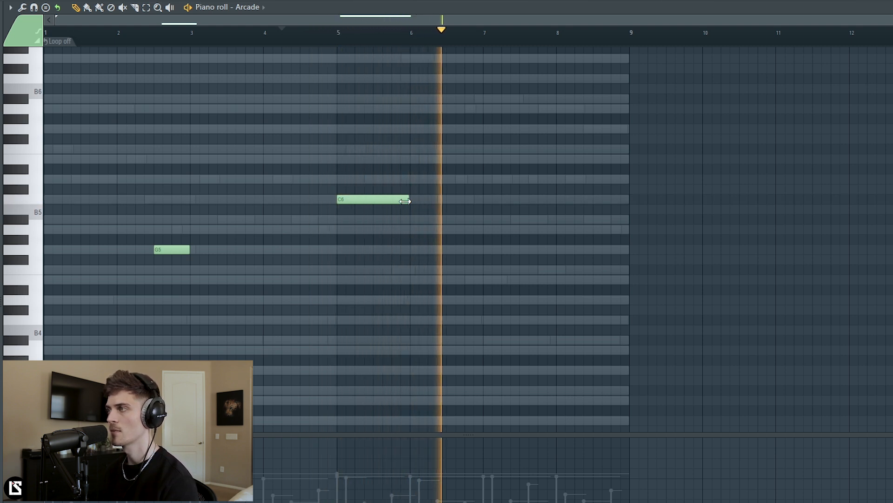
Step: Clone the Arcade channel and toggle looping for the Dire Vocals Under the Lies 01 sample in the copy's Clandestine kit
key(F6)
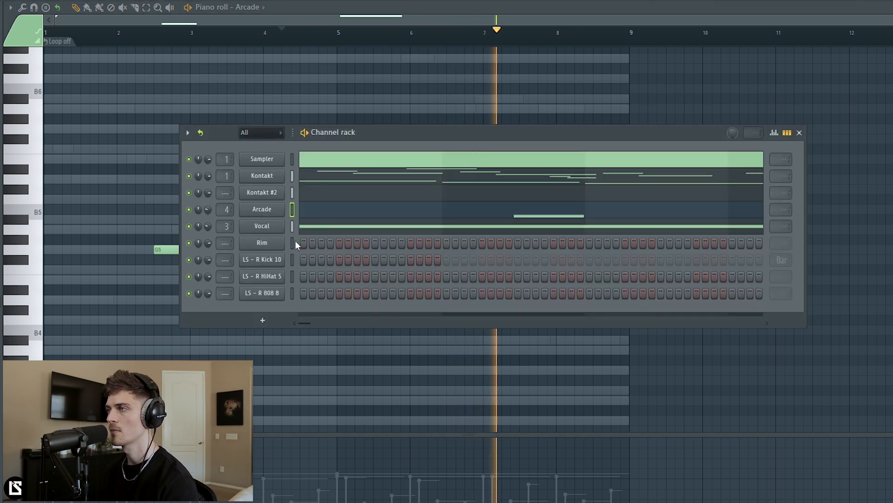
key(space)
right_click(268, 213)
click(311, 306)
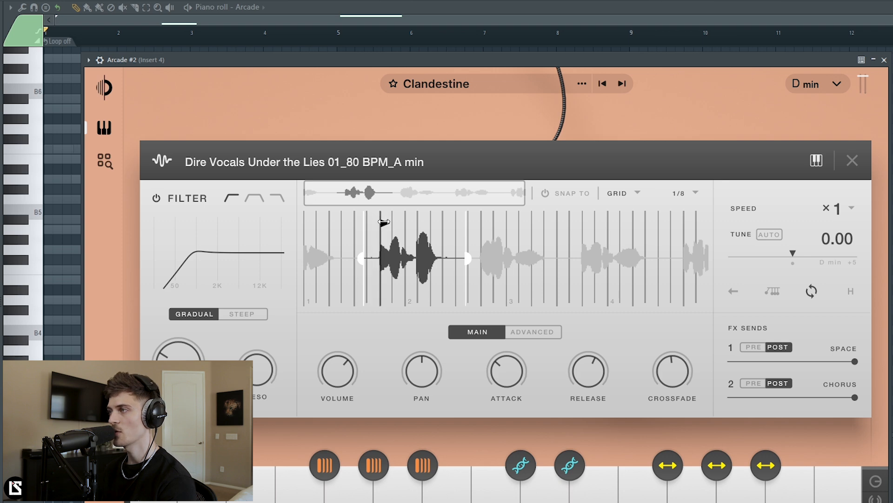
click(812, 290)
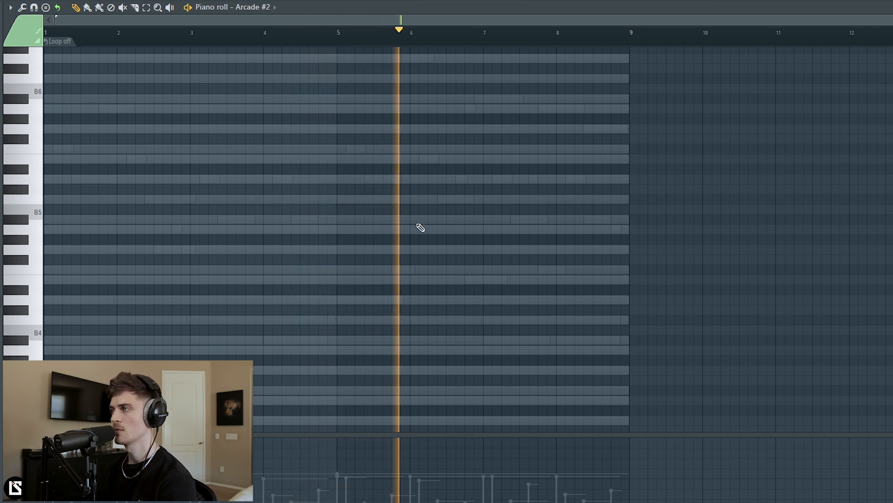
Step: Place a C6 note from the middle of bar 6 in Arcade #2, audition it from bar 6, and return to the channel rack
click(448, 200)
click(421, 35)
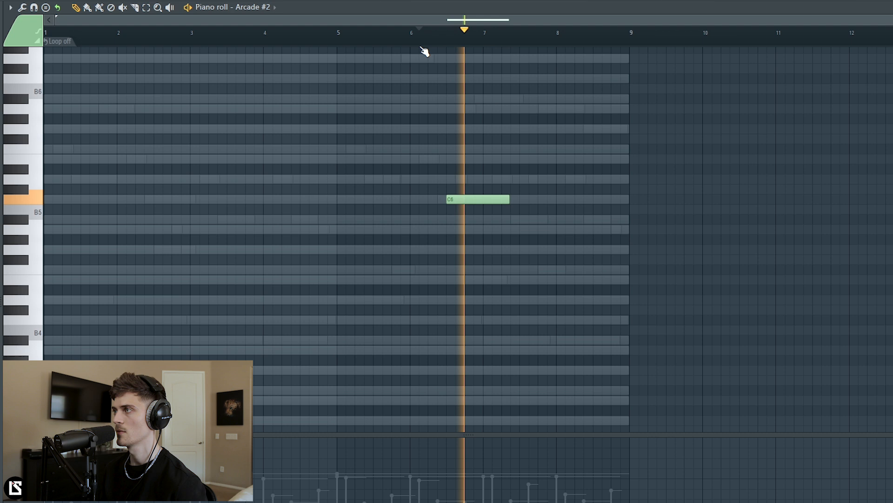
key(F6)
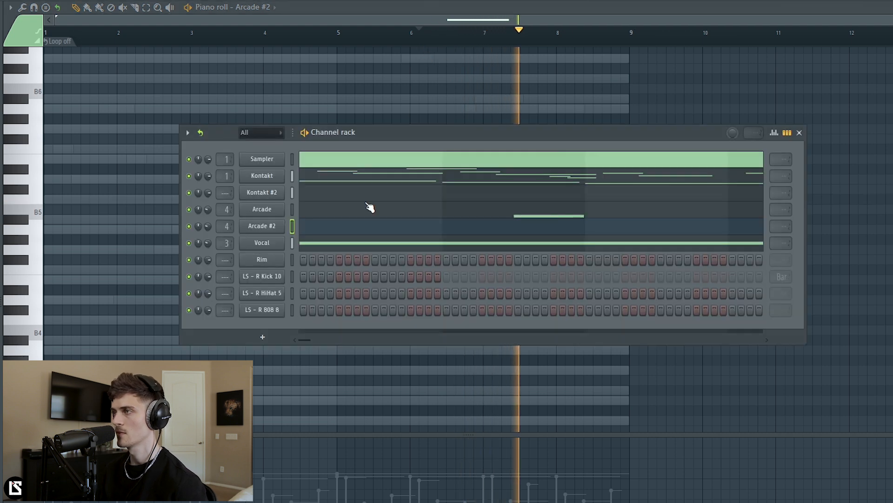
key(space)
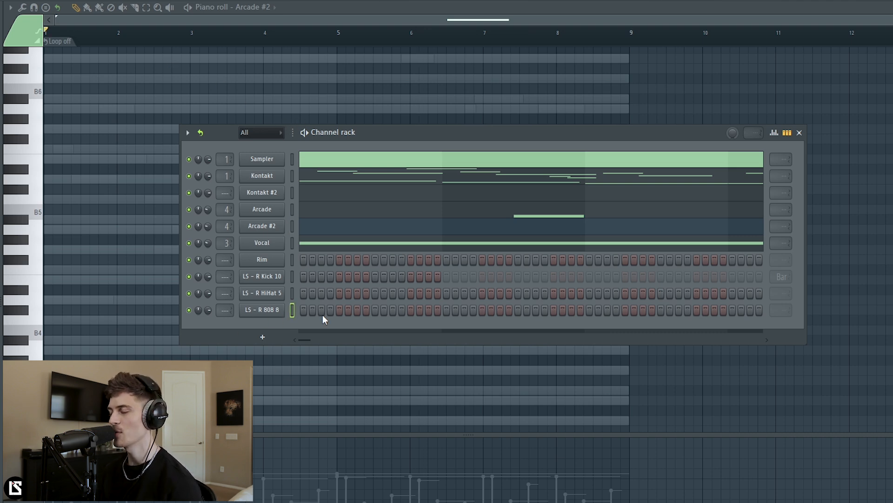
Step: Copy the low bass notes from Kontakt's piano roll into the piano roll of LS - R 808 8
click(325, 182)
scroll(295, 299, down, 3)
drag(92, 225, 643, 355)
key(F6)
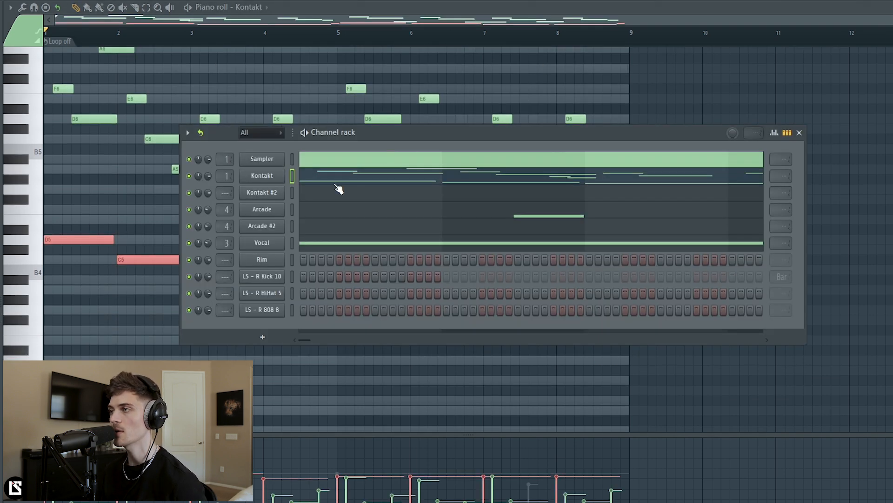
right_click(282, 308)
click(304, 309)
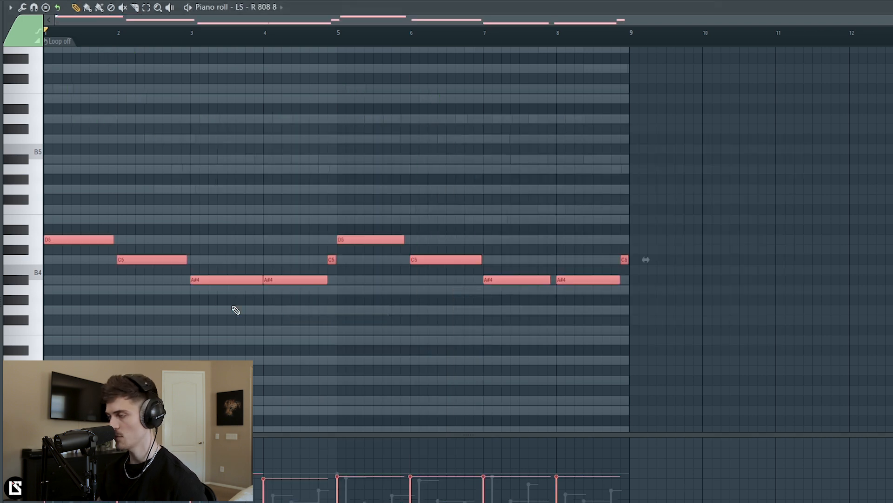
Step: Raise the 808 notes one octave, discard their lengths, and quantize their start and end times
key(ctrl+Up)
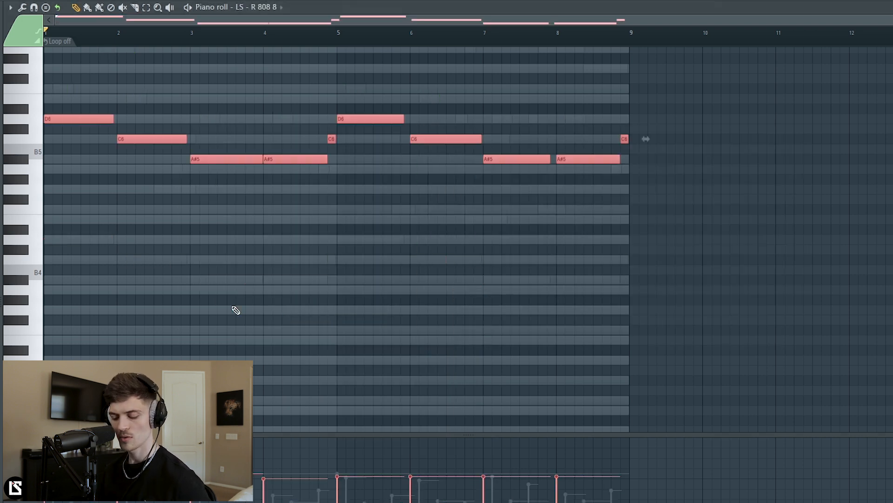
key(shift+d)
key(alt+q)
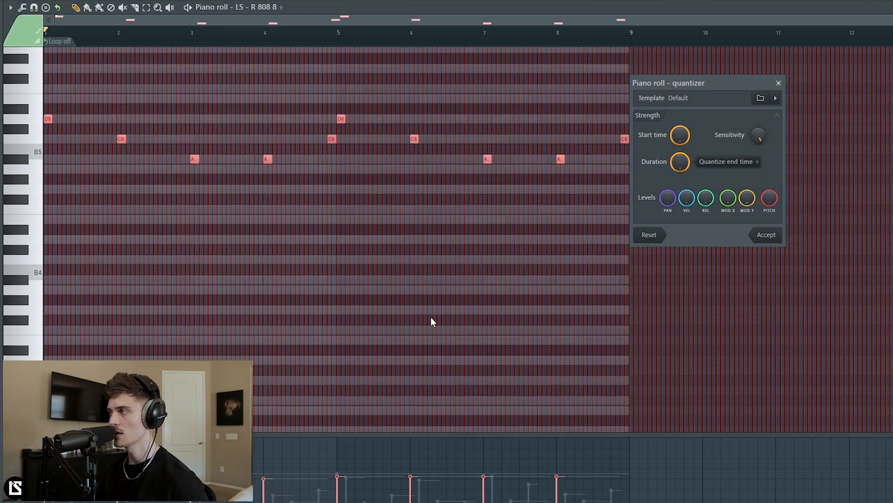
click(768, 235)
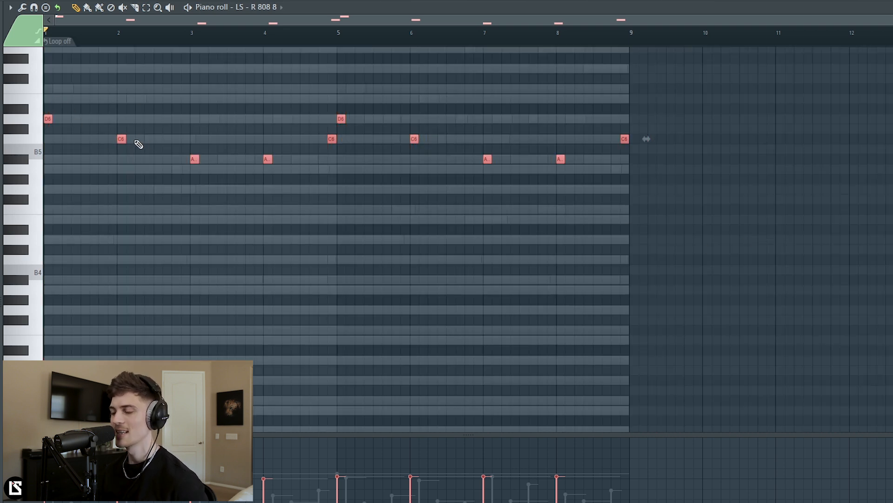
Step: Extend the 808 notes to meet each other with the piano roll articulator, and deselect them
key(alt+l)
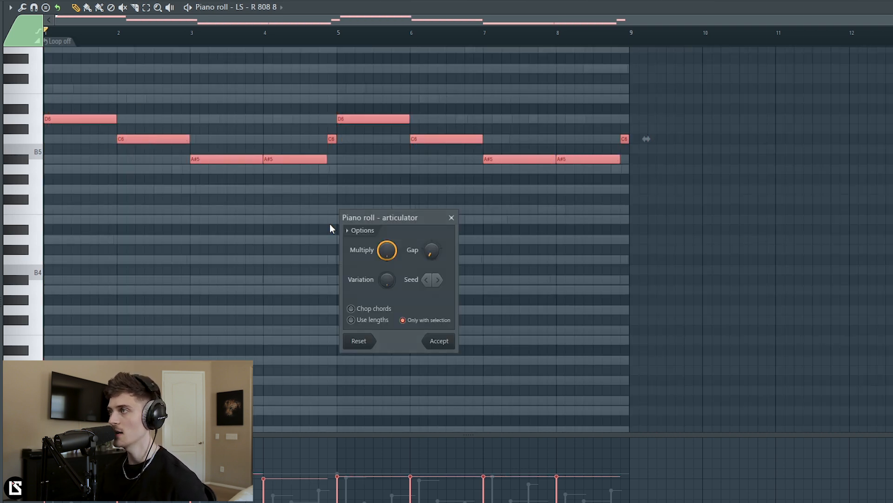
click(439, 342)
scroll(203, 242, up, 3)
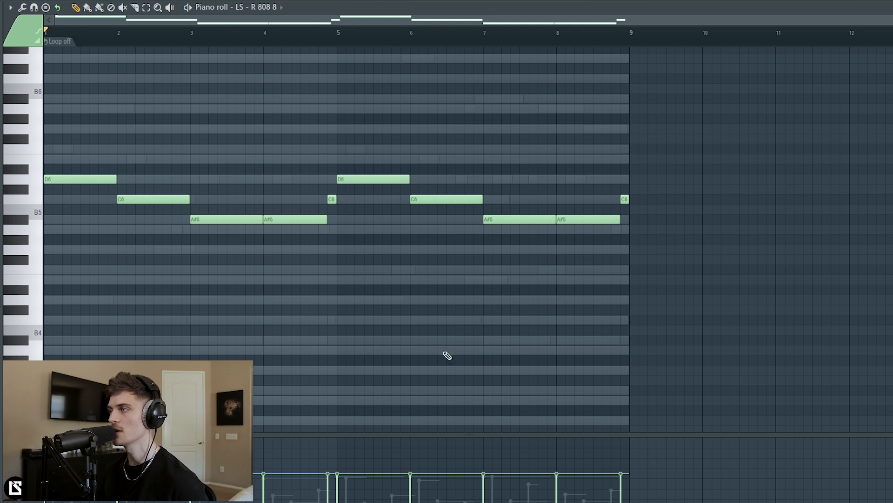
Step: Lower all the 808 notes by one octave and play the pattern to hear them
key(space)
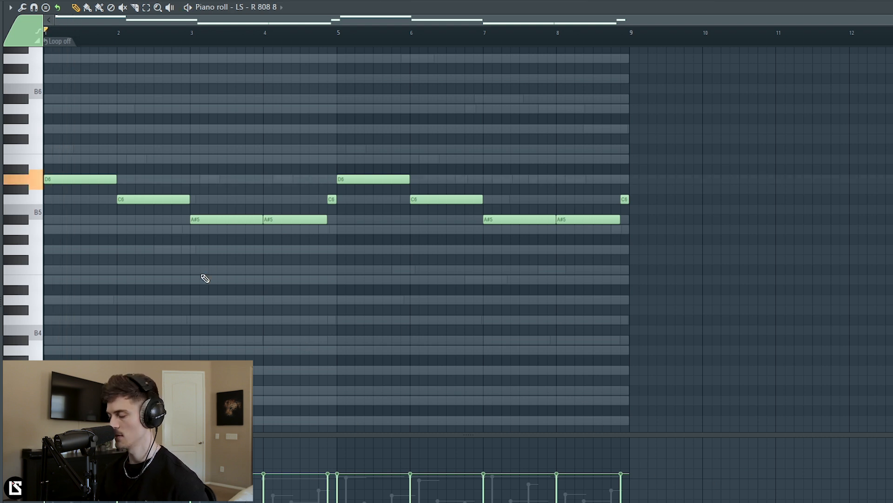
key(ctrl+Down)
key(F6)
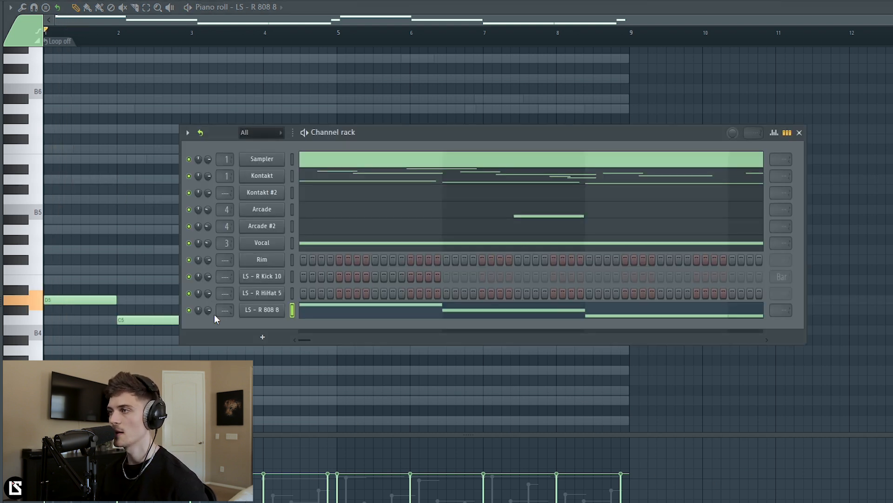
key(F6)
scroll(145, 279, down, 3)
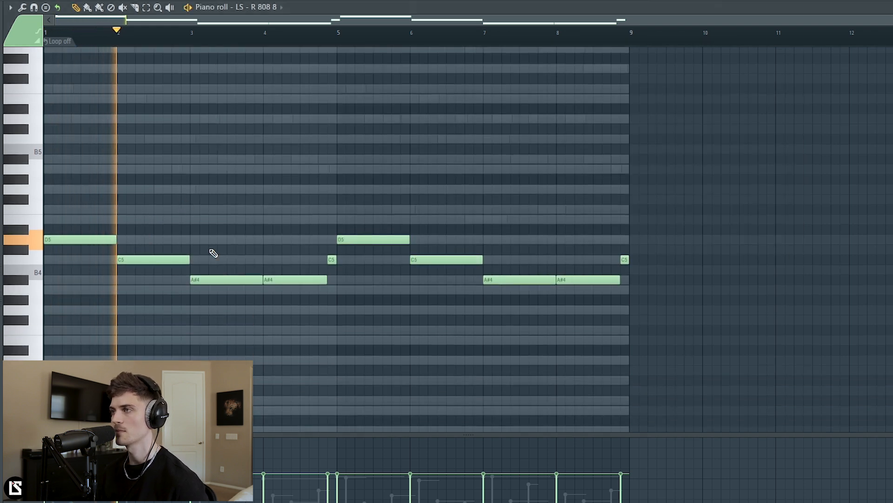
Step: Merge the two A#4 notes in bars 3 and 4 into one long note, and try the following short C5 an octave higher
right_click(286, 279)
drag(262, 280, 328, 281)
key(ctrl+Up)
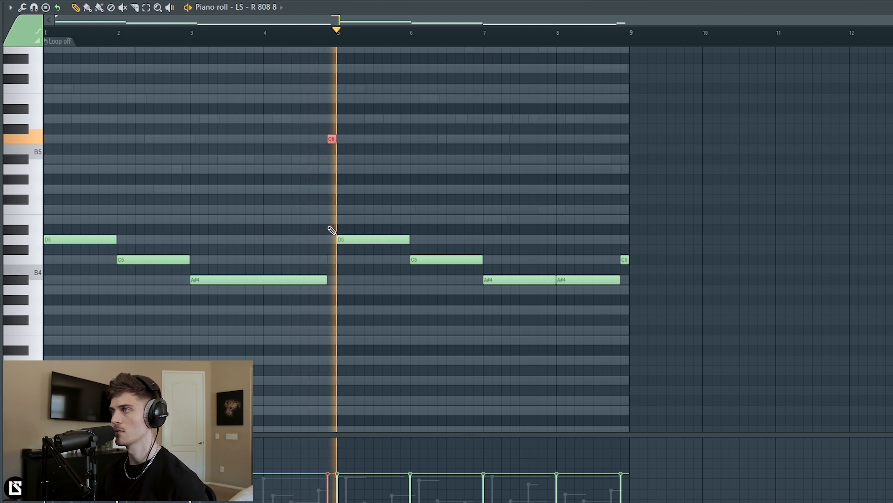
key(ctrl+Down)
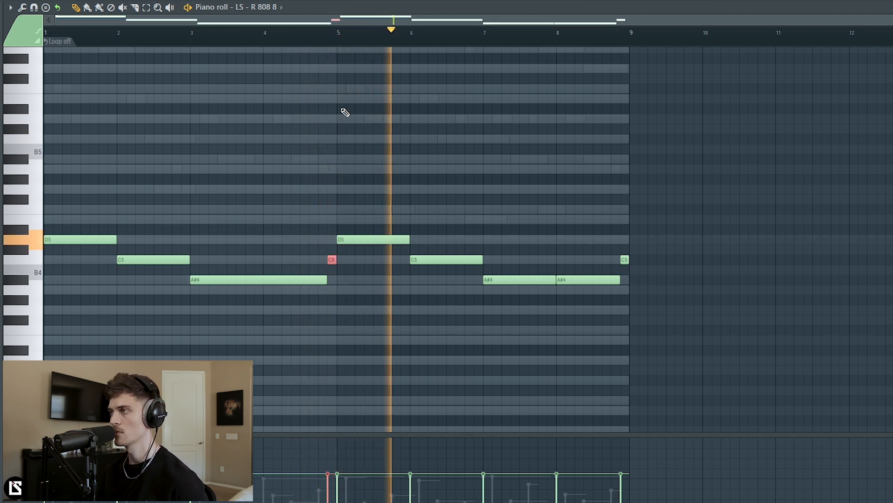
key(ctrl+d)
Step: Raise the bar 7 A#4 note one octave, and replace the final A#4 and short C5 with a single low note filling bar 8
ctrl+click(523, 278)
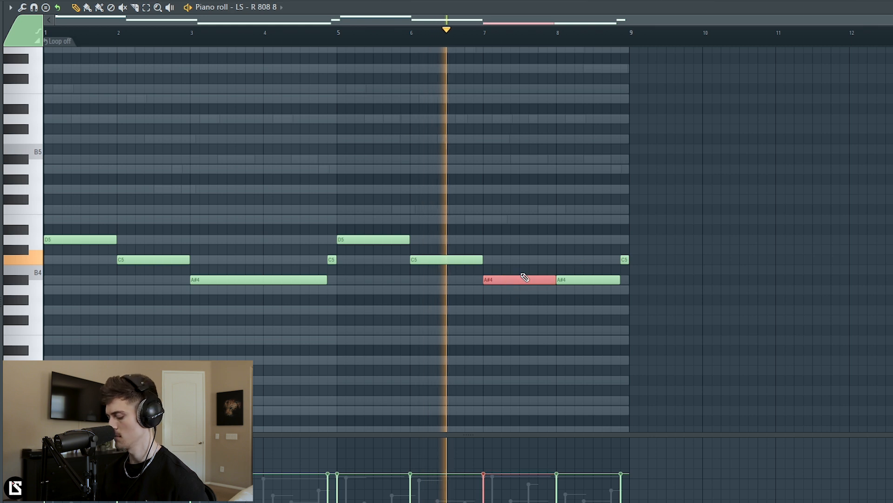
key(ctrl+Up)
key(ctrl+d)
right_click(570, 279)
right_click(625, 260)
click(570, 261)
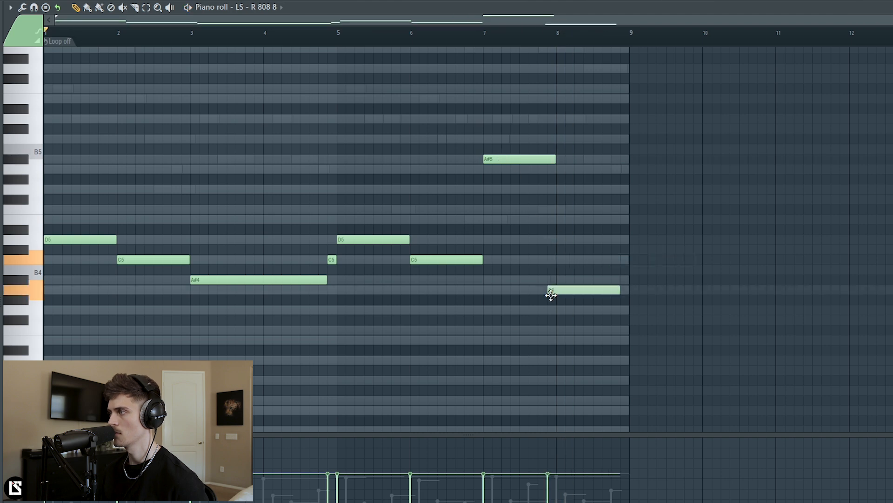
Step: Audition other 808 samples against the pattern and swap the 808 channel's sample to LS - R 808 18
key(F6)
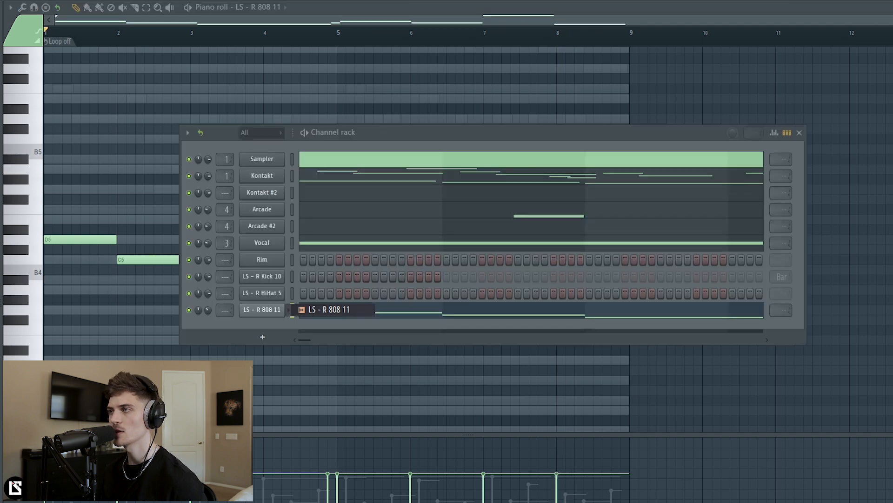
key(space)
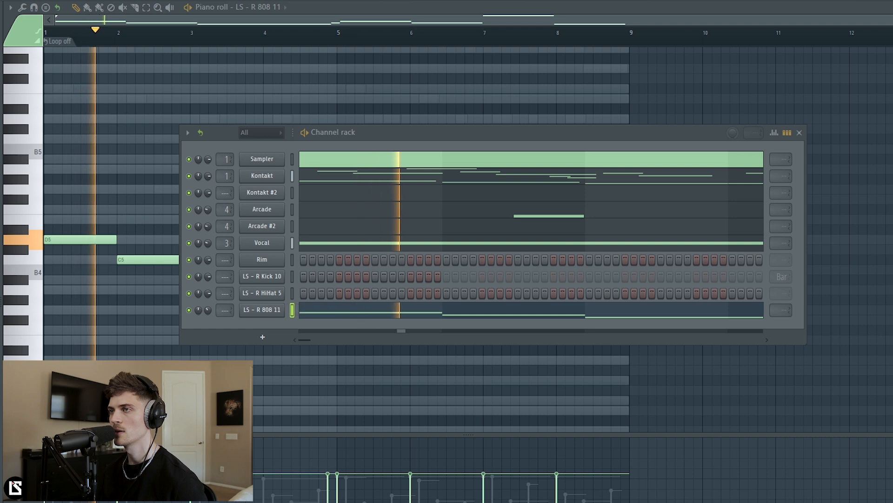
key(Return)
key(space)
key(space)
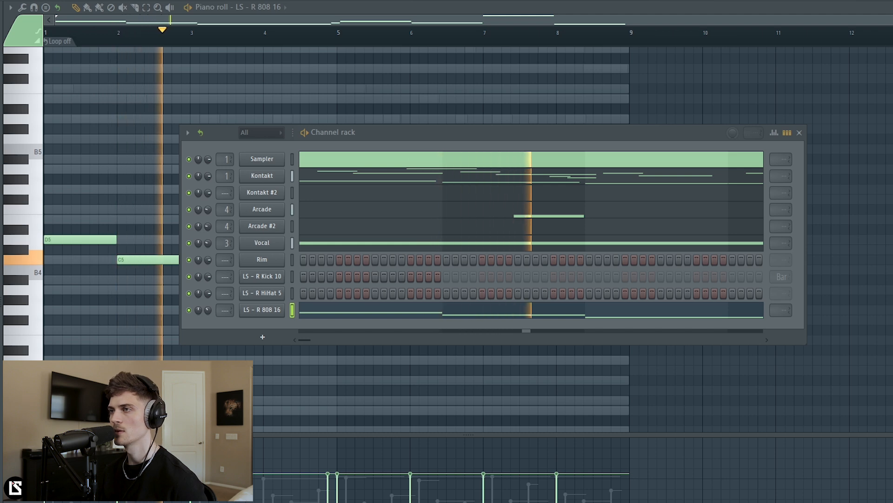
key(shift+Return)
key(space)
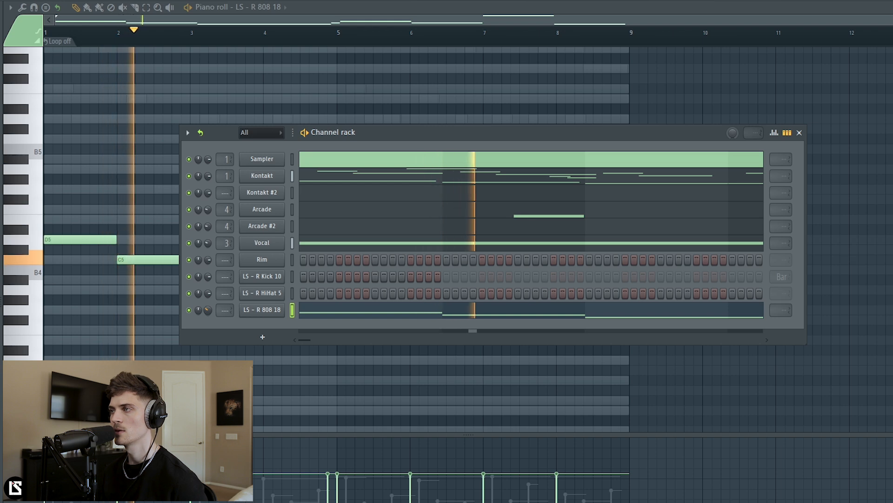
right_click(276, 309)
click(259, 323)
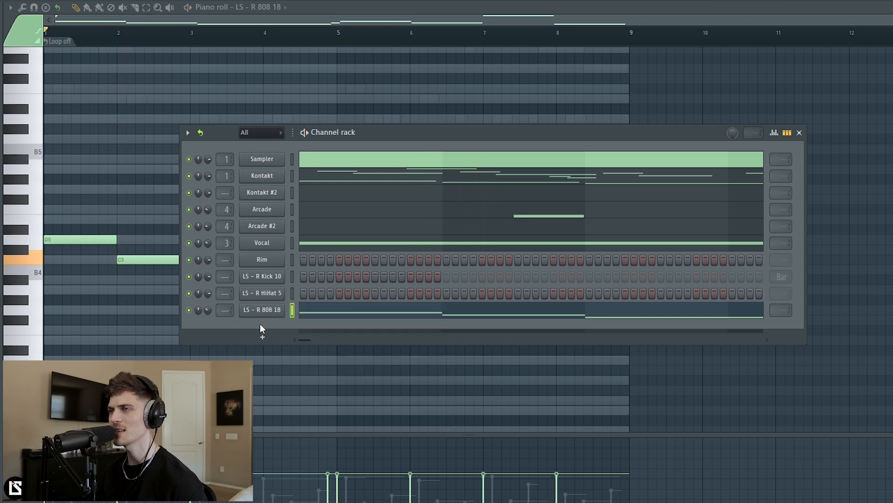
key(space)
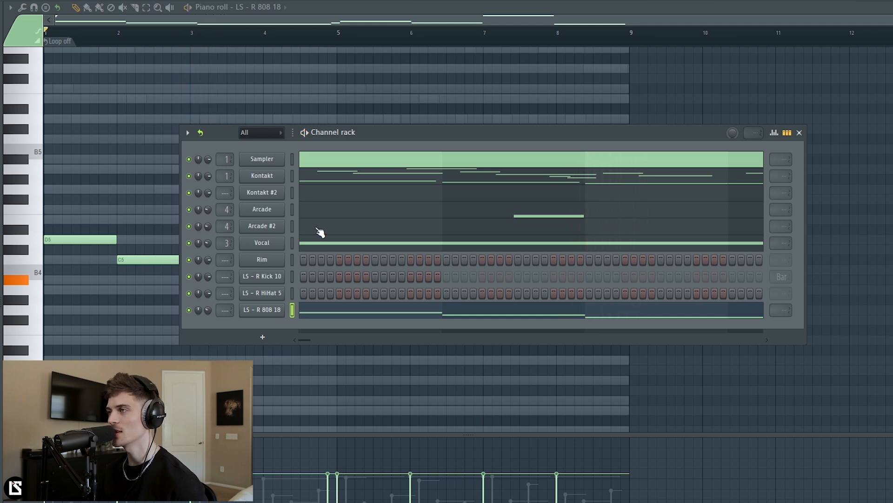
Step: Place Rim hits on step 5 and every eighth step up to step 45, looped by bar, and check them in the piano roll
click(339, 260)
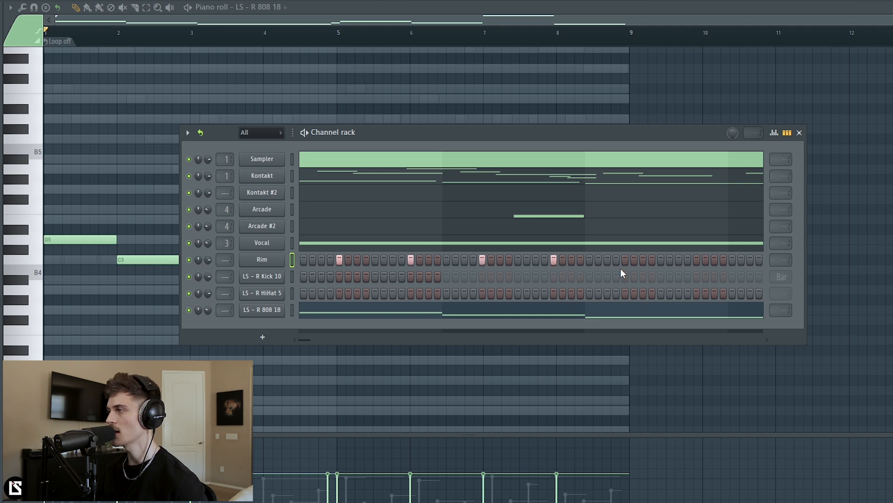
click(697, 262)
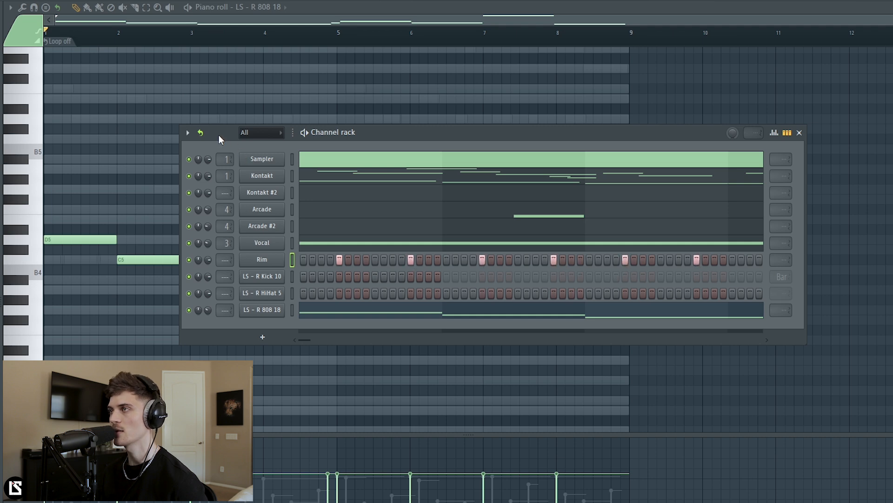
key(space)
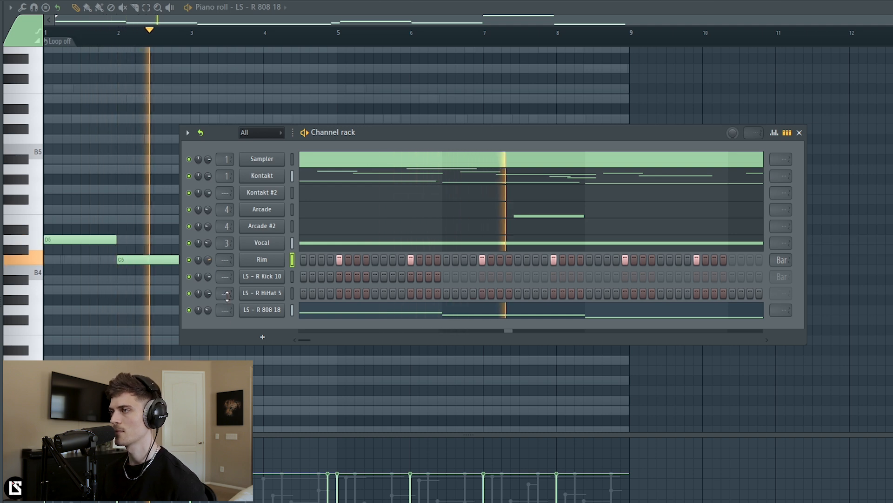
right_click(284, 266)
click(299, 261)
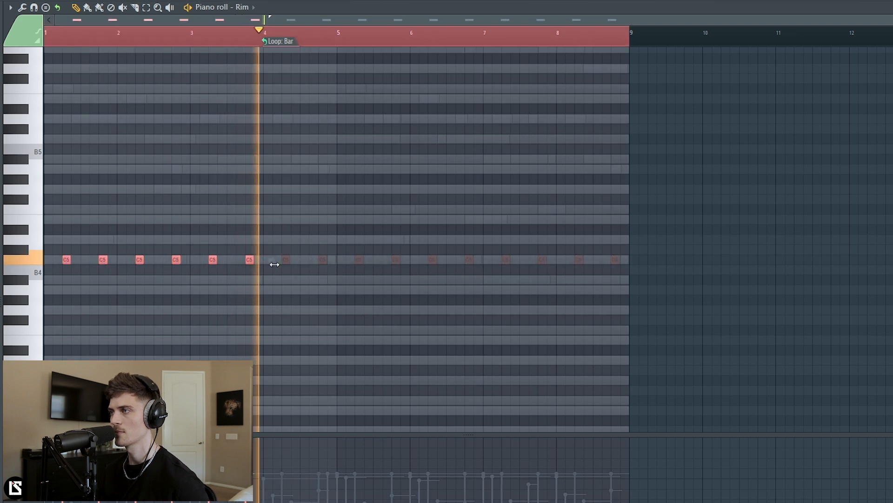
key(F6)
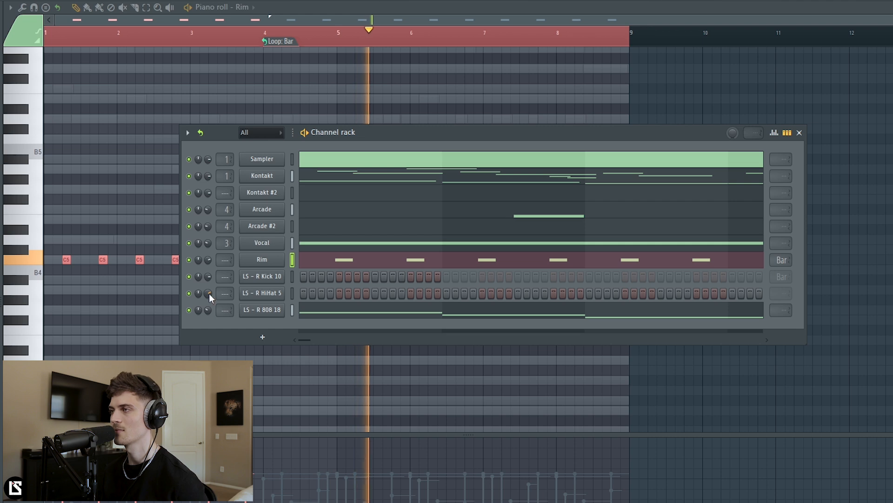
Step: Fill LS - R HiHat 5 every 2 steps and, in its piano roll, delete the notes from bar 3 onward
right_click(265, 297)
click(266, 294)
right_click(265, 293)
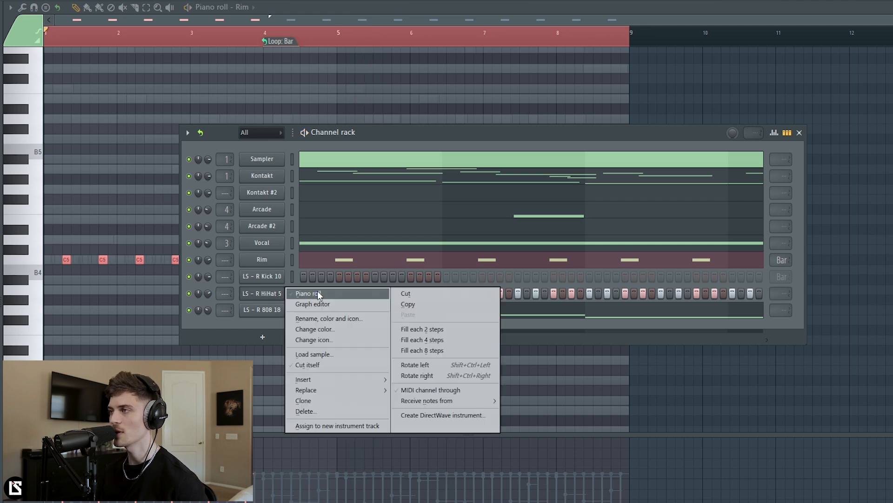
click(308, 292)
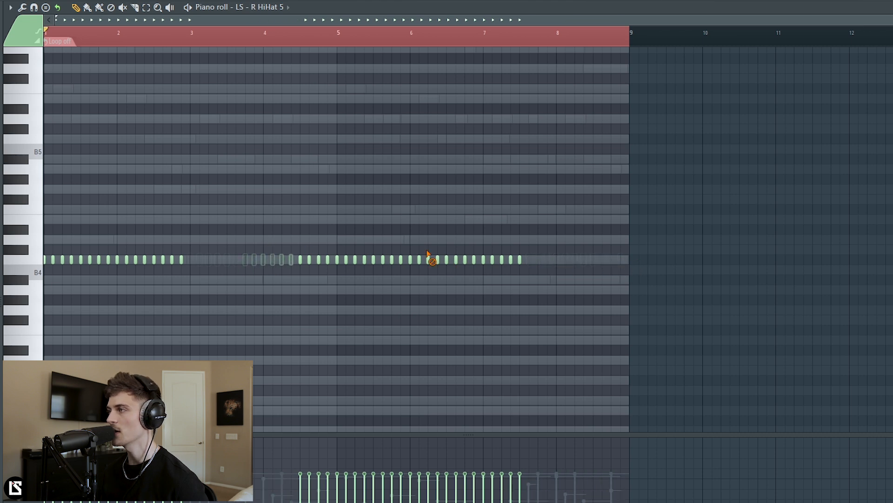
drag(188, 203, 567, 306)
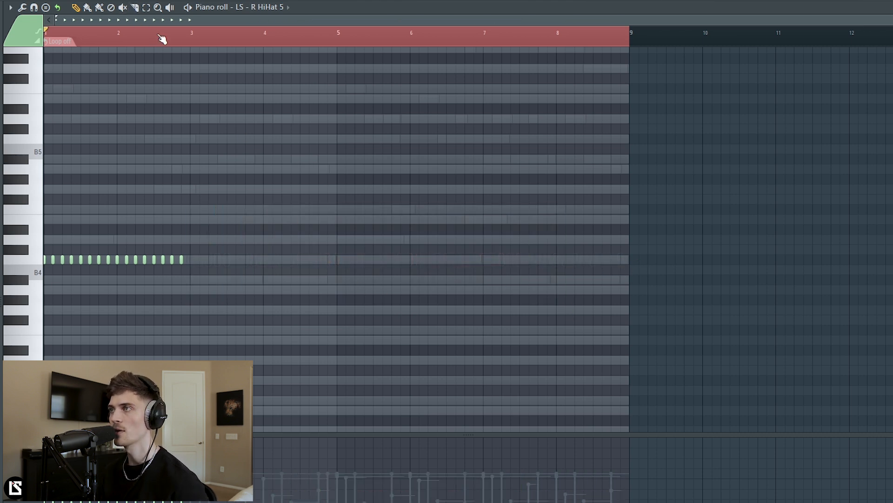
Step: Play the two-bar hi-hat pattern with the beat, and duplicate its notes into bars 3 and 4
scroll(157, 36, up, 5)
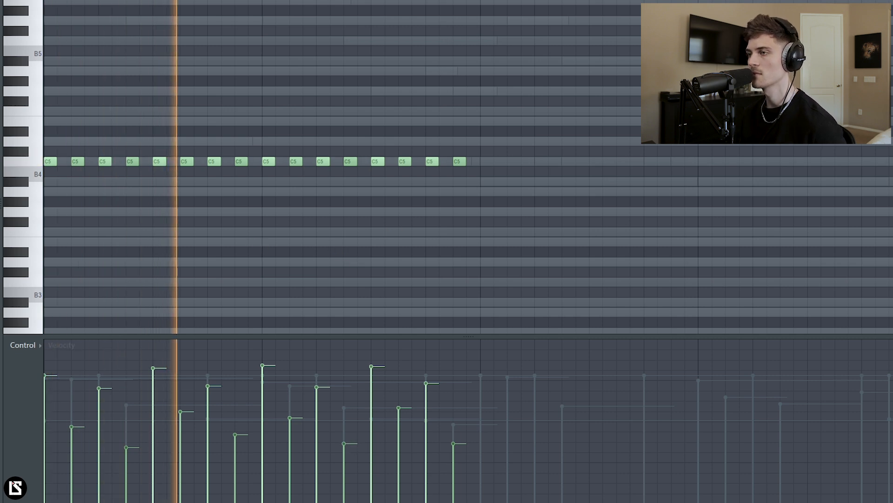
scroll(468, 252, down, 3)
key(ctrl+a)
scroll(209, 212, down, 3)
key(ctrl+d)
key(space)
key(F6)
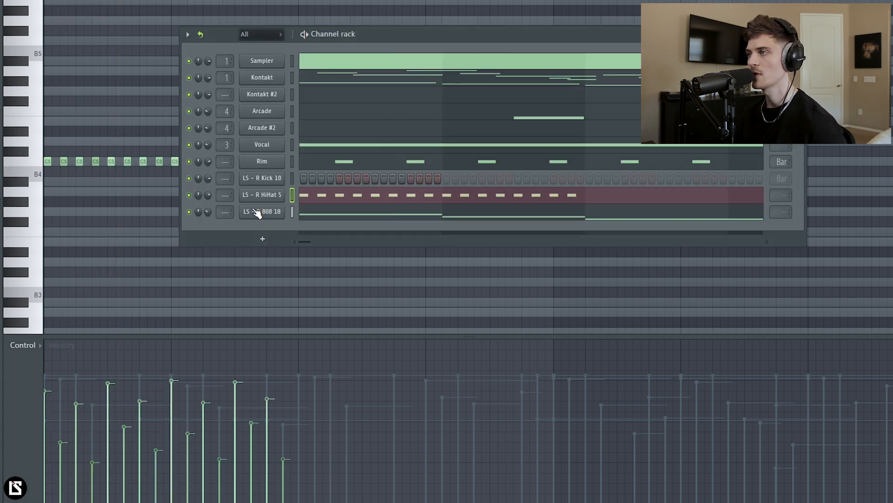
right_click(131, 91)
key(space)
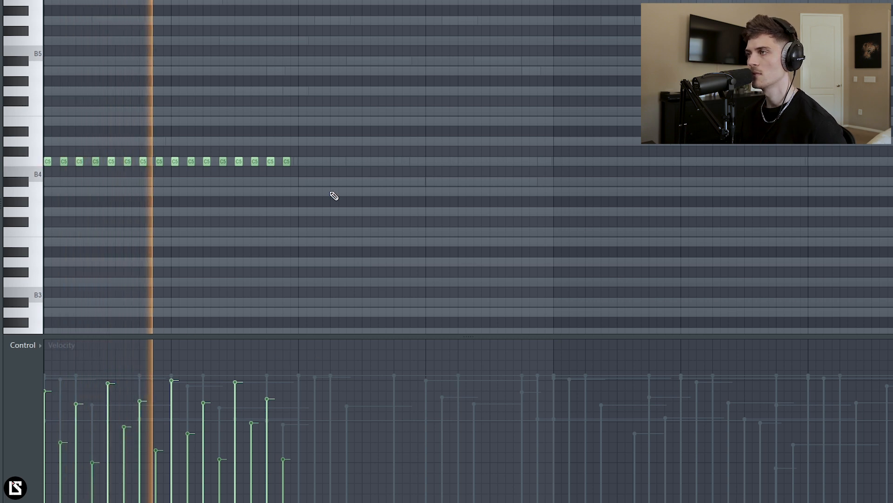
key(ctrl+a)
shift+drag(47, 162, 304, 191)
ctrl+click(335, 256)
key(space)
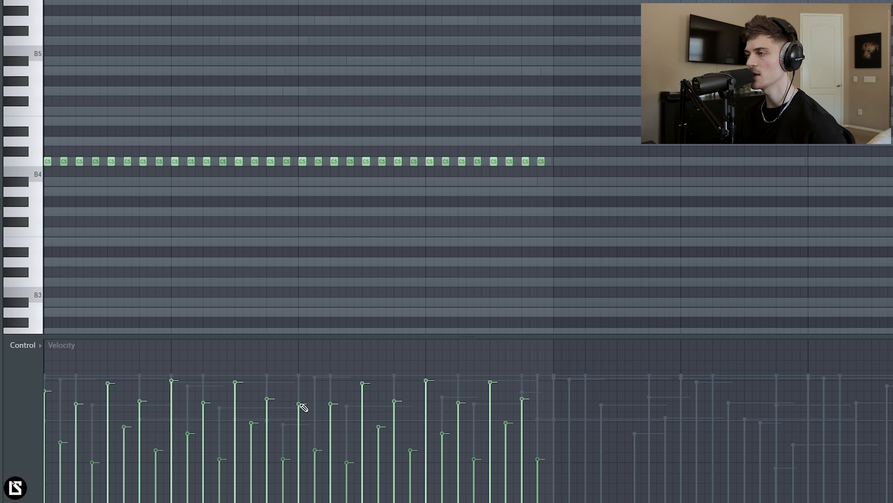
Step: Vary the velocities of the duplicated hi-hat notes in bars 3 and 4 so they differ from the first two bars
click(348, 468)
key(space)
click(380, 440)
click(425, 447)
click(395, 395)
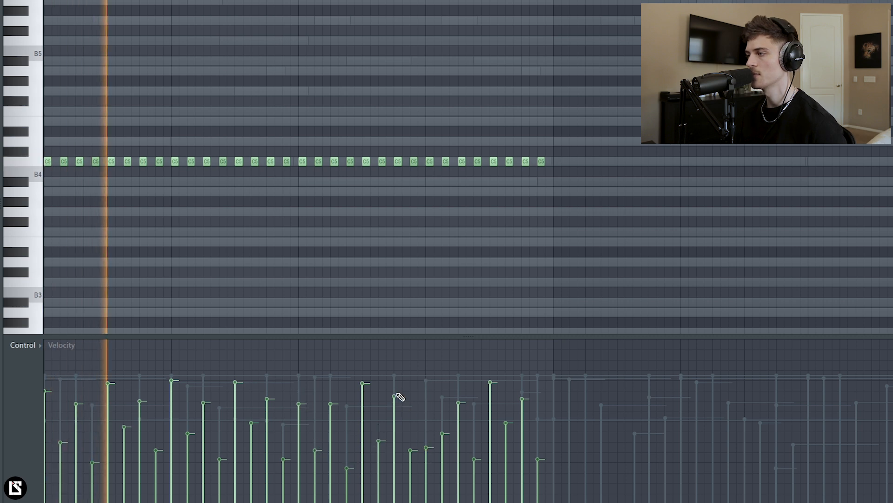
click(425, 380)
click(426, 388)
click(394, 400)
click(379, 452)
click(411, 442)
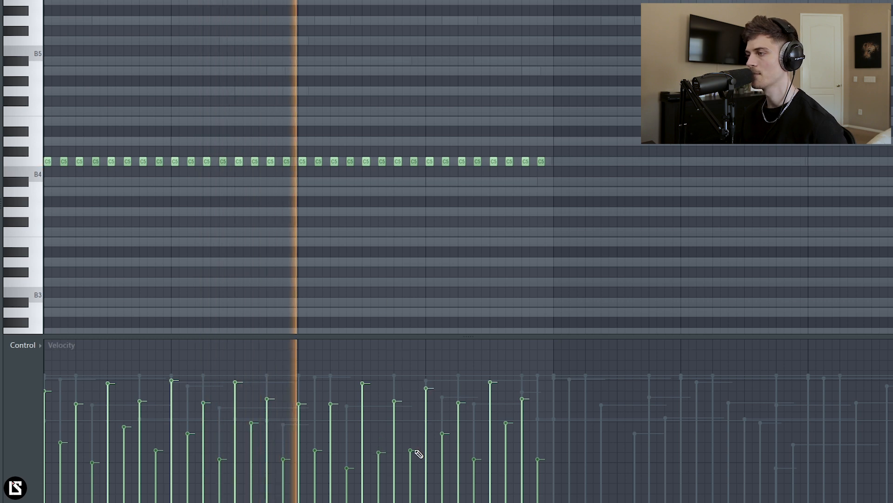
click(443, 448)
click(474, 452)
click(491, 393)
click(506, 439)
click(522, 387)
click(538, 467)
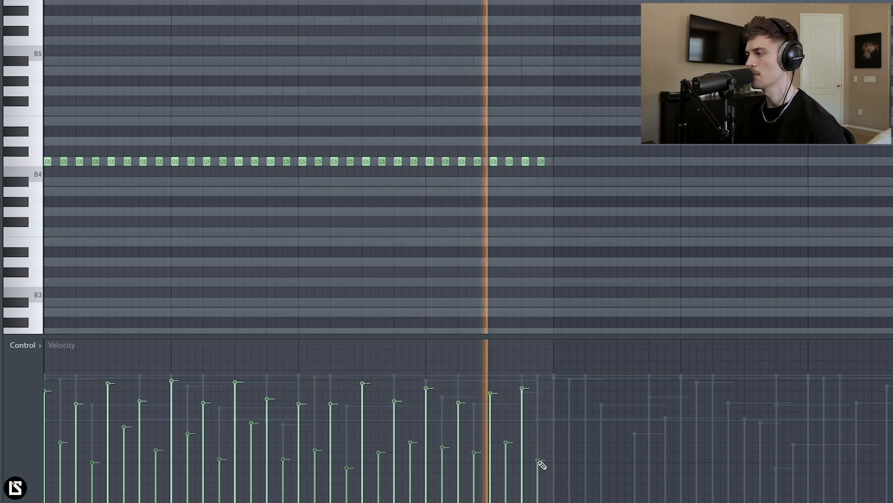
Step: Select all four bars of hi-hat notes and copy them into bars 5 through 8
key(space)
drag(596, 117, 47, 305)
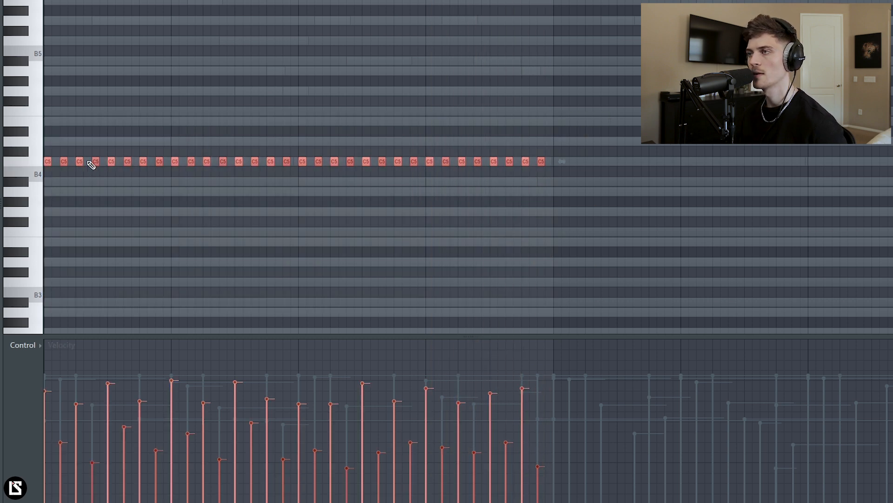
drag(48, 162, 555, 167)
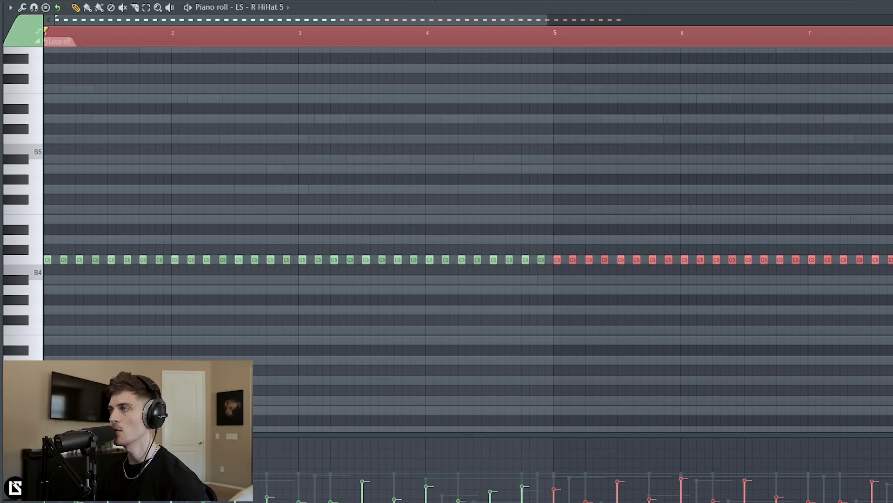
Step: Examine the time and swing settings of the LS - R HiHat 5 channel while the pattern plays
key(F6)
click(255, 296)
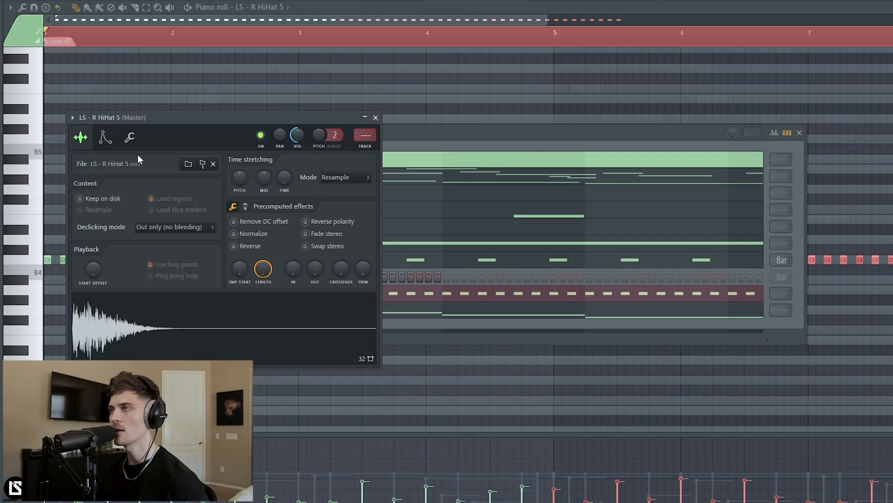
click(129, 138)
key(space)
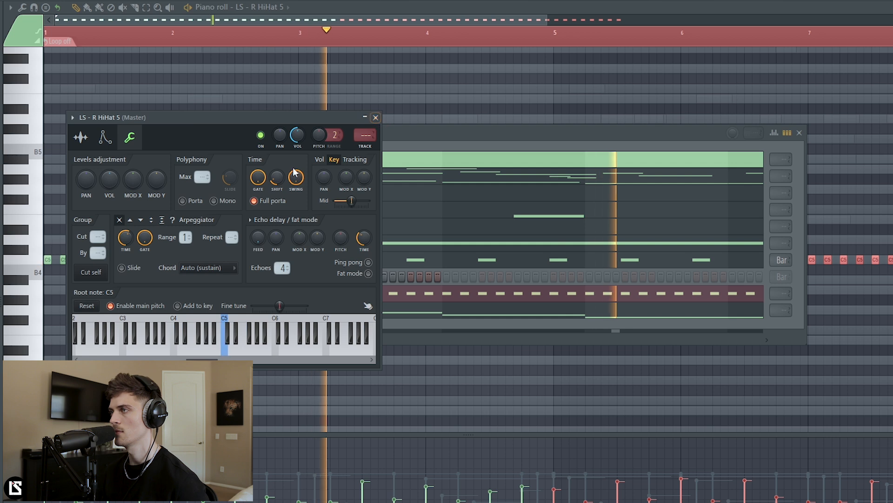
click(375, 117)
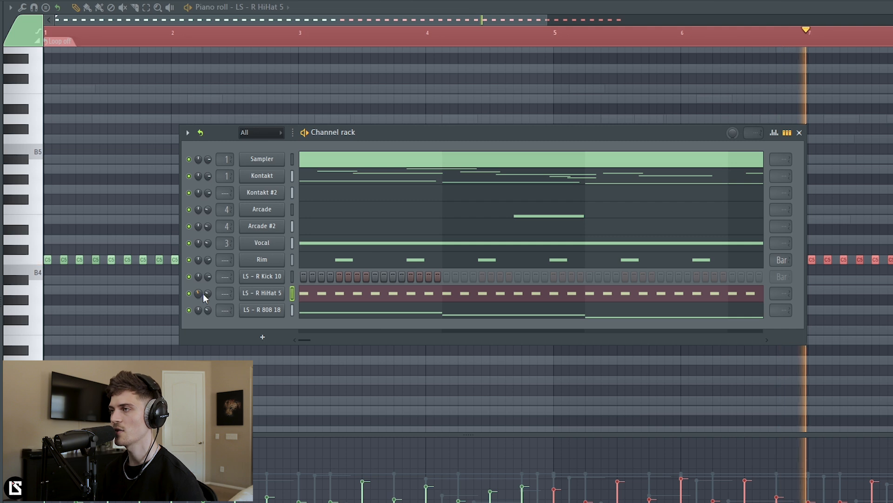
Step: Open the piano roll of LS - R Kick 10 and turn off its bar loop
right_click(281, 278)
click(294, 278)
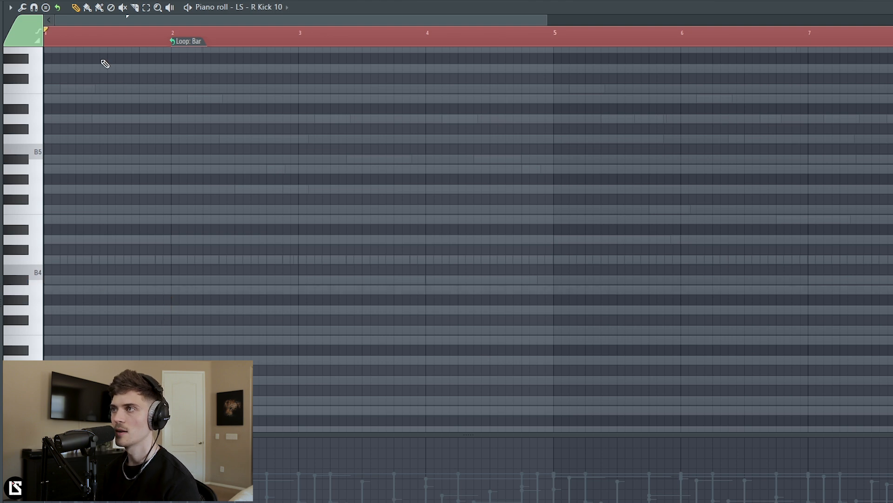
scroll(132, 37, up, 2)
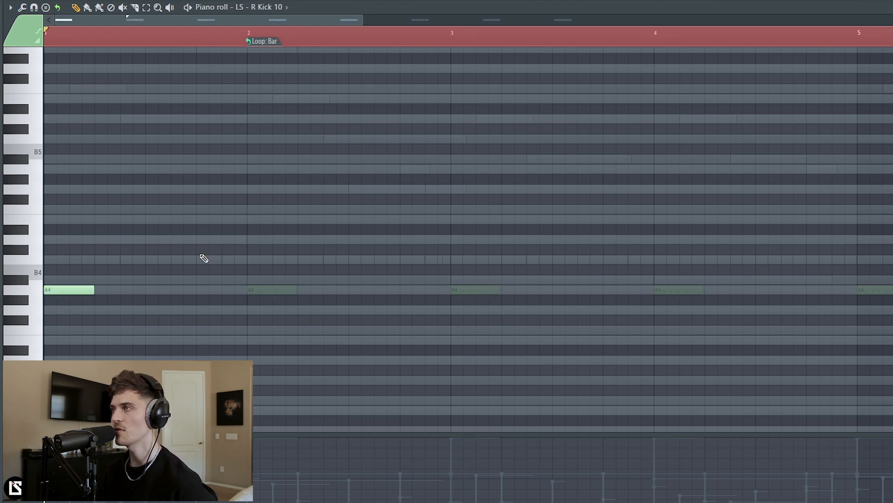
click(263, 41)
click(274, 61)
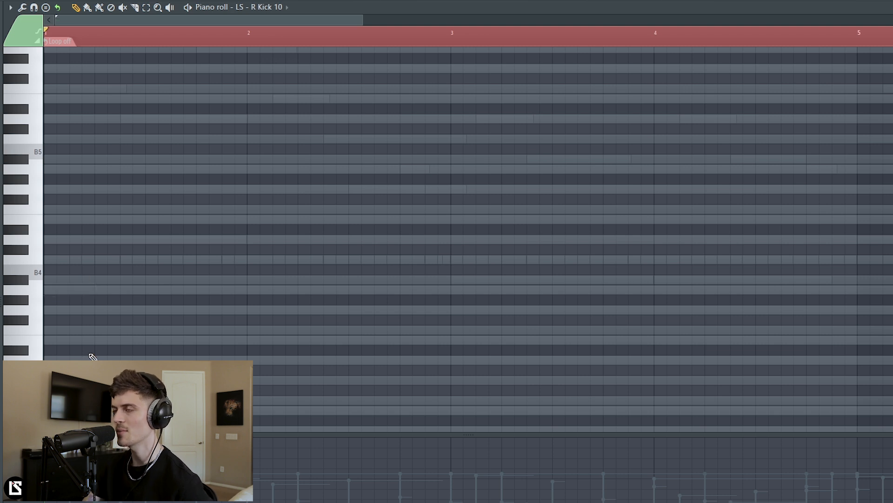
Step: Play the pattern from the start to listen for where the kick belongs
key(space)
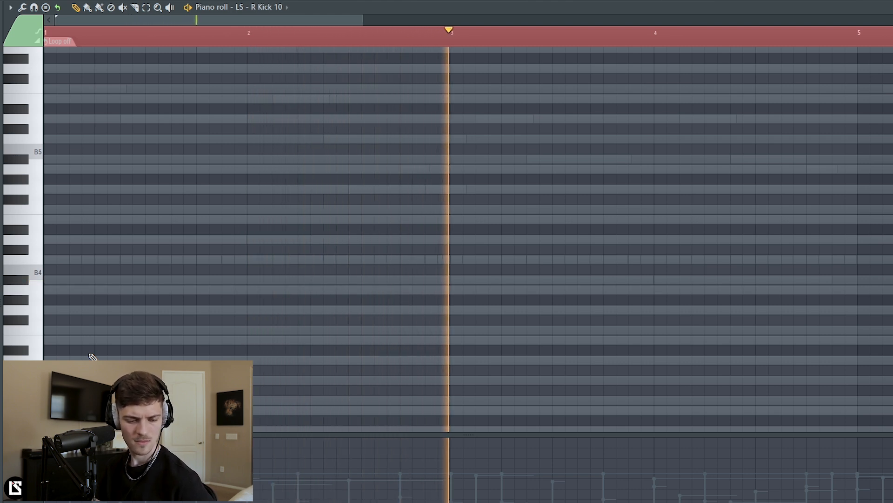
key(space)
key(space)
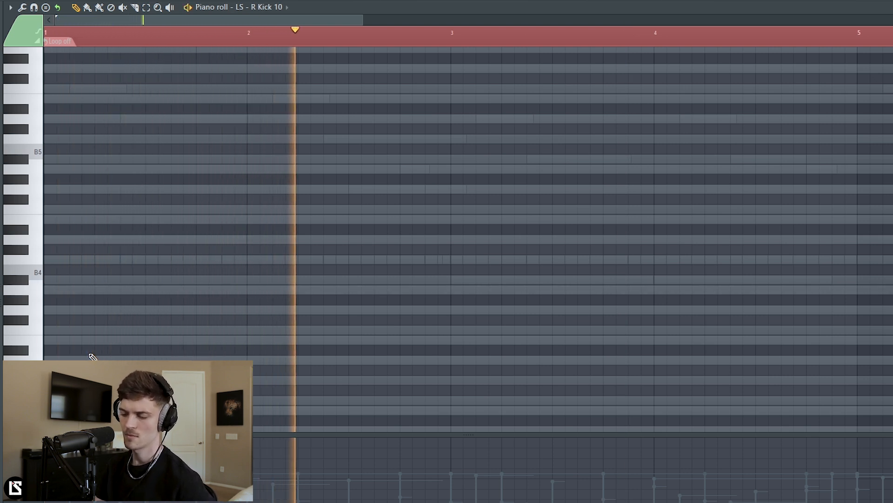
Step: Record A4 kick hits at the start of bars 1 to 4, with a second hit shortly after in bars 2 and 4
key(space)
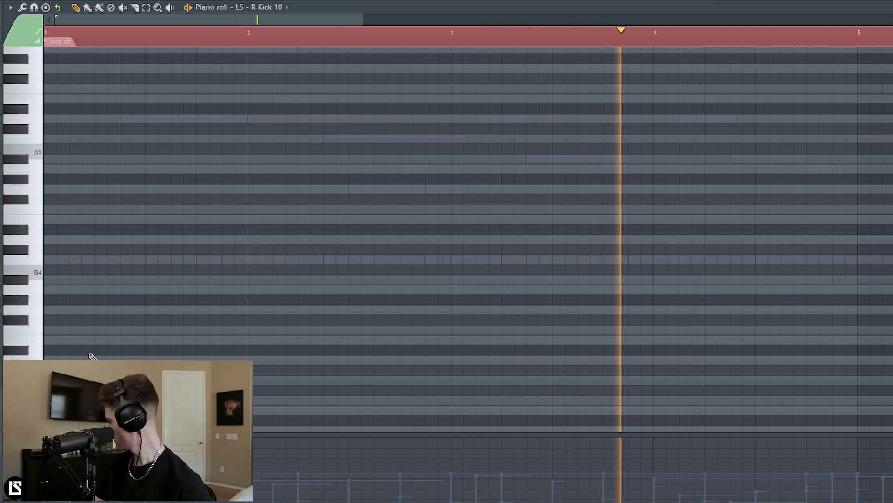
key(space)
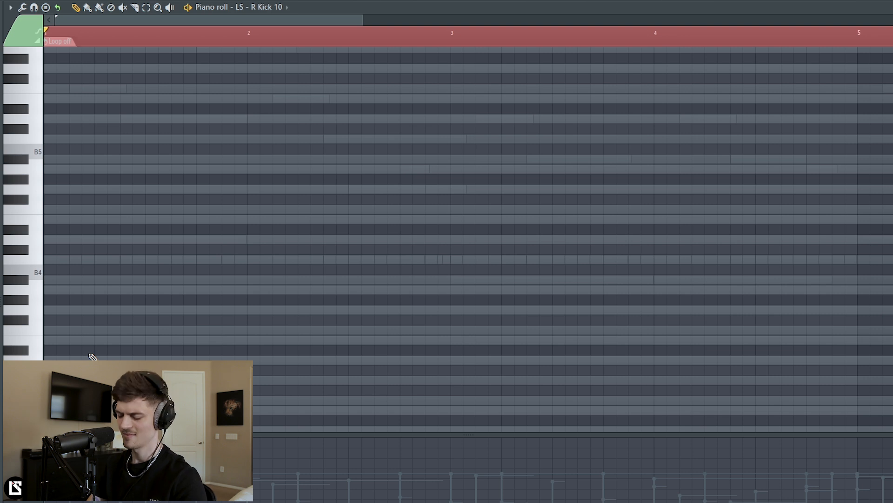
key(space)
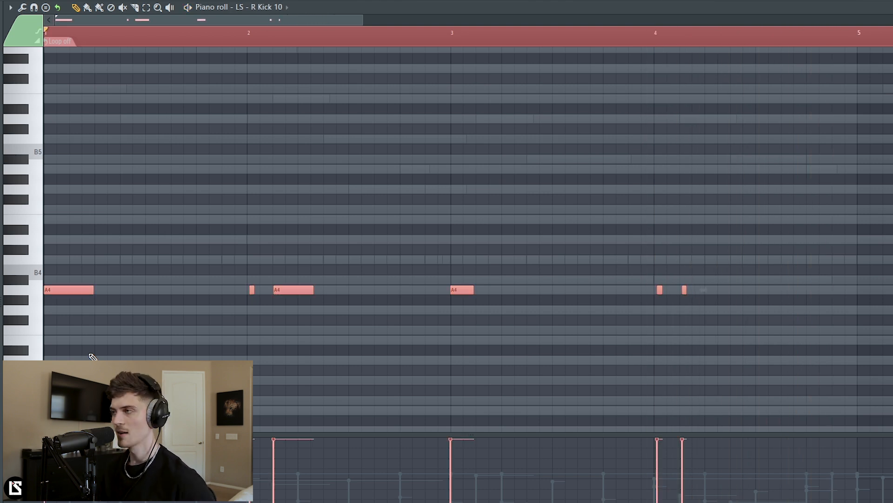
Step: Quantize the start and end times of the recorded kick notes and lengthen them all to two steps
key(alt+q)
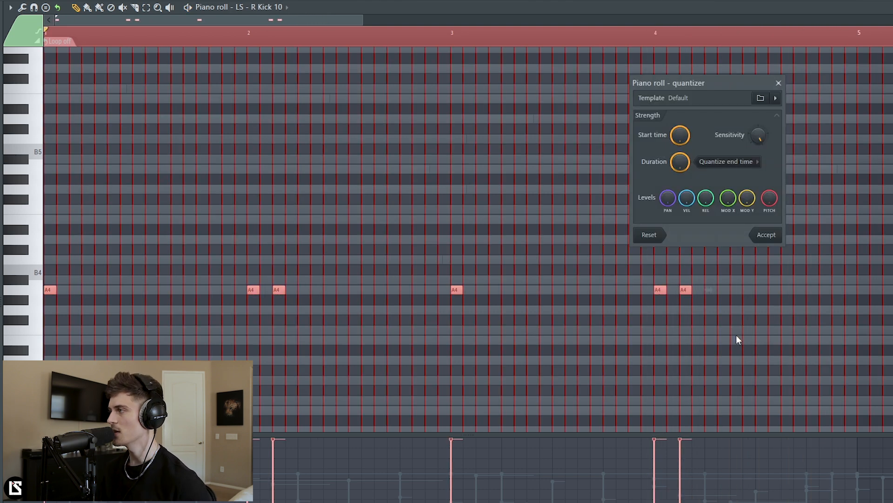
click(758, 234)
key(space)
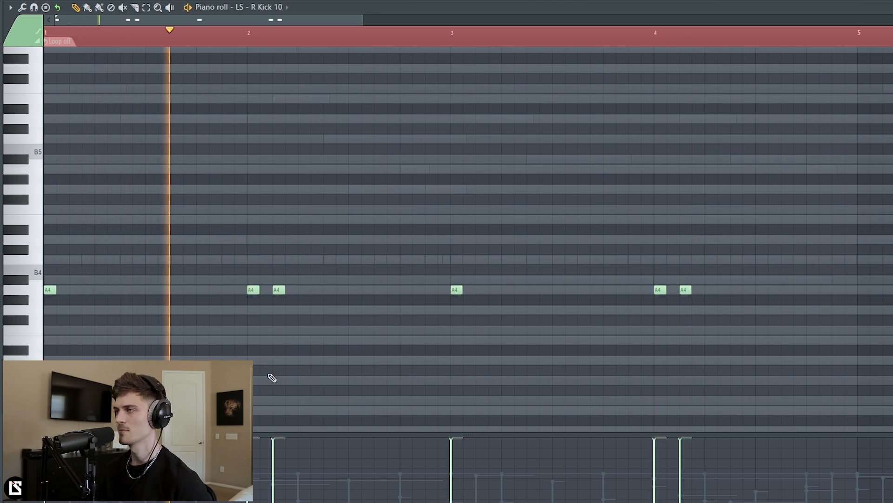
key(ctrl+a)
drag(284, 292, 291, 294)
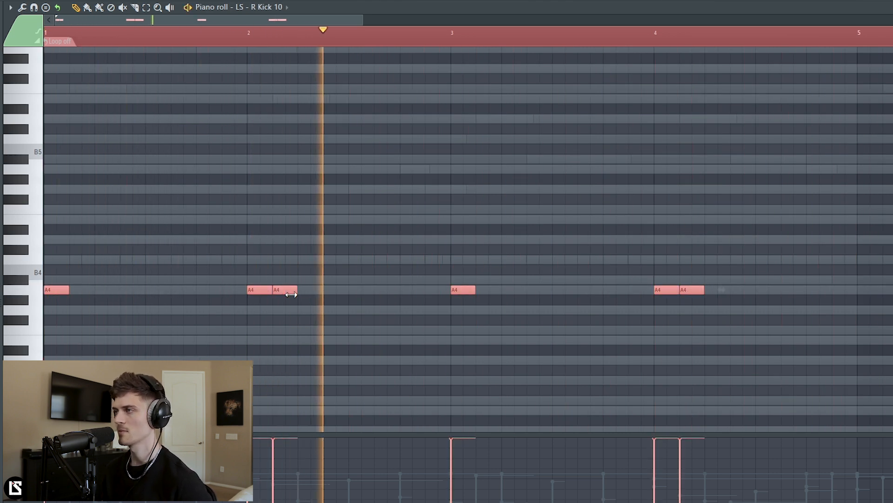
ctrl+click(342, 335)
Step: Copy the four bars of kick notes into bars 5 through 8 and add an extra A4 kick in the second half of bar 5
scroll(357, 43, down, 3)
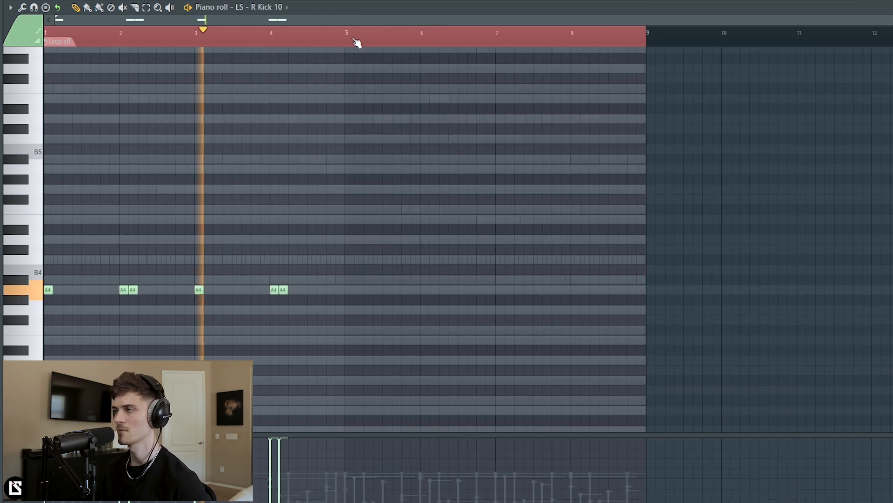
key(ctrl+a)
scroll(311, 260, down, 1)
drag(46, 256, 344, 271)
ctrl+click(348, 287)
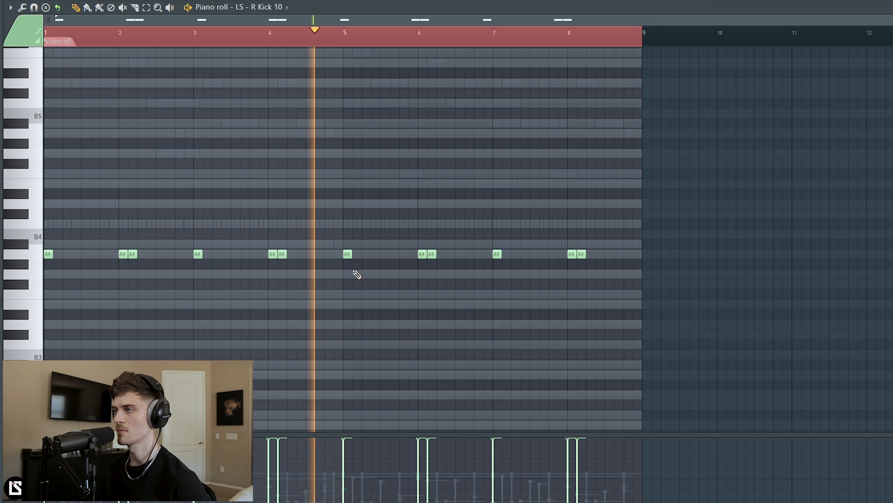
click(394, 255)
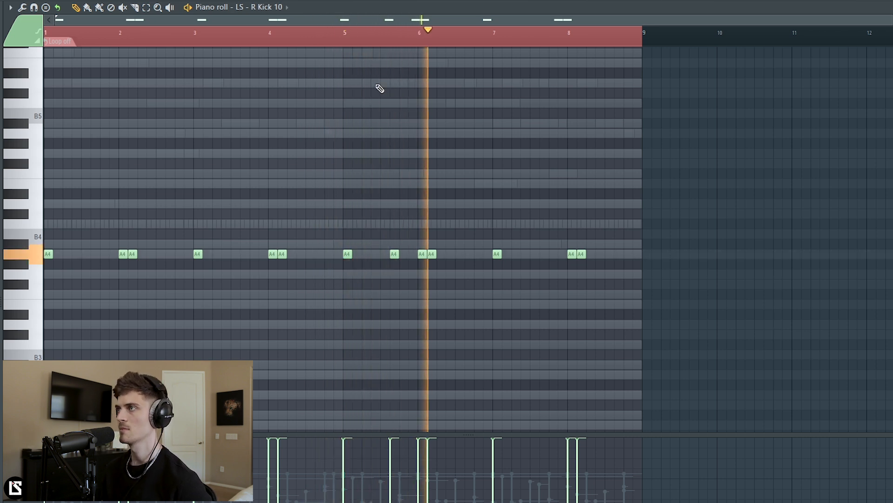
scroll(361, 37, down, 1)
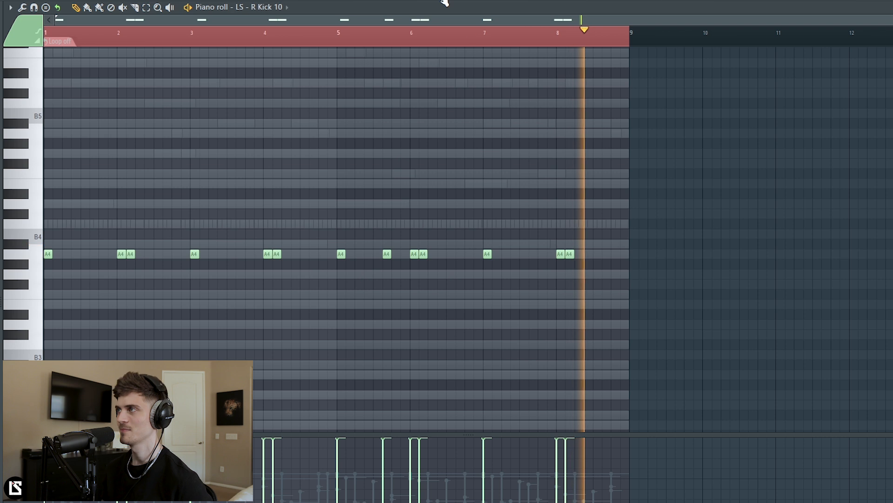
Step: Solo the Kontakt channel in the channel rack and play the guitar on its own
key(F6)
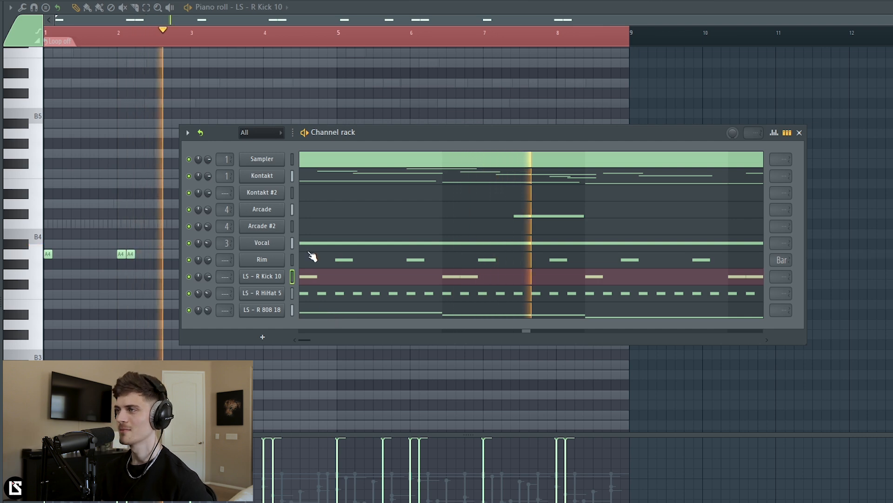
key(space)
right_click(189, 176)
key(space)
key(space)
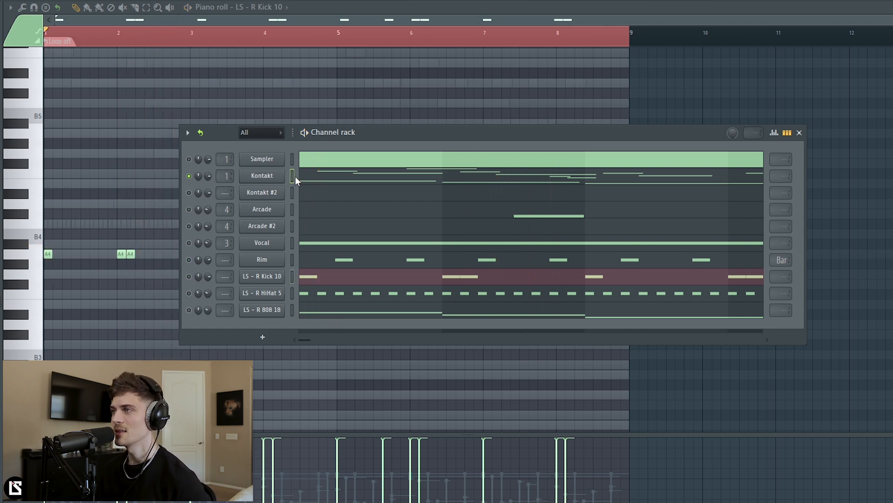
Step: Raise the Kontakt guitar's Plate Reverb amount to 36 % and check its doubling, stereo width and tuning settings
click(279, 178)
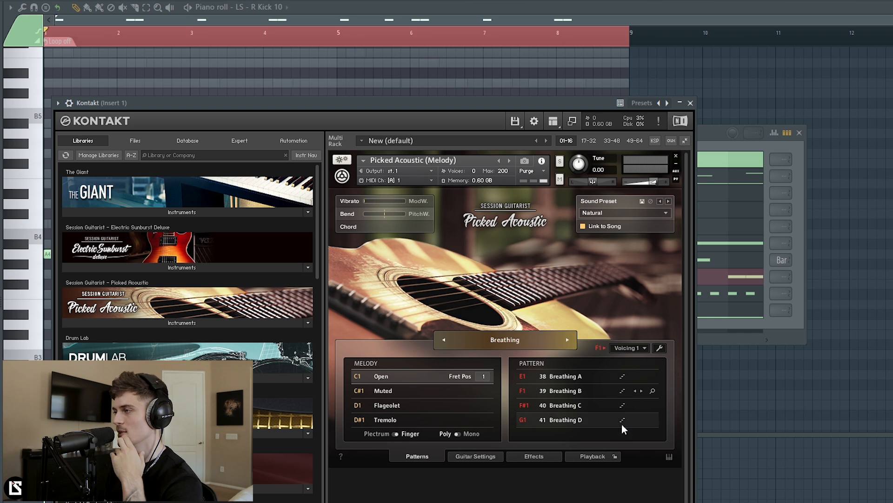
click(488, 458)
click(551, 458)
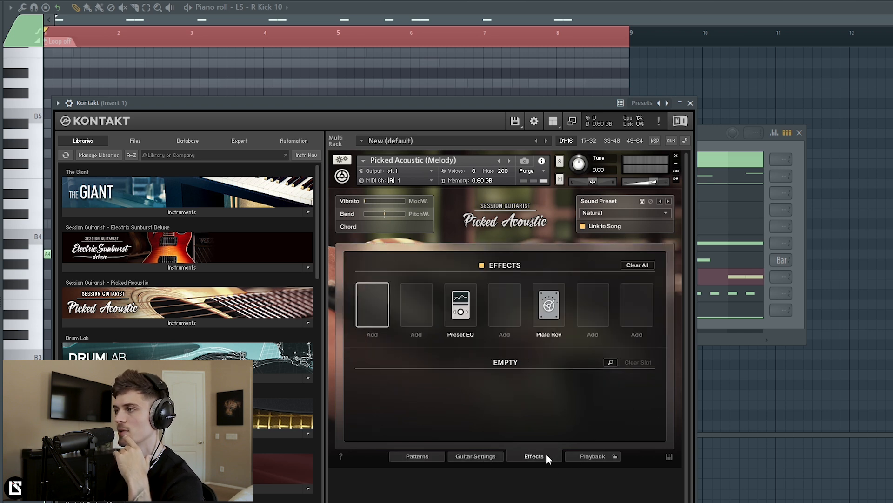
click(551, 310)
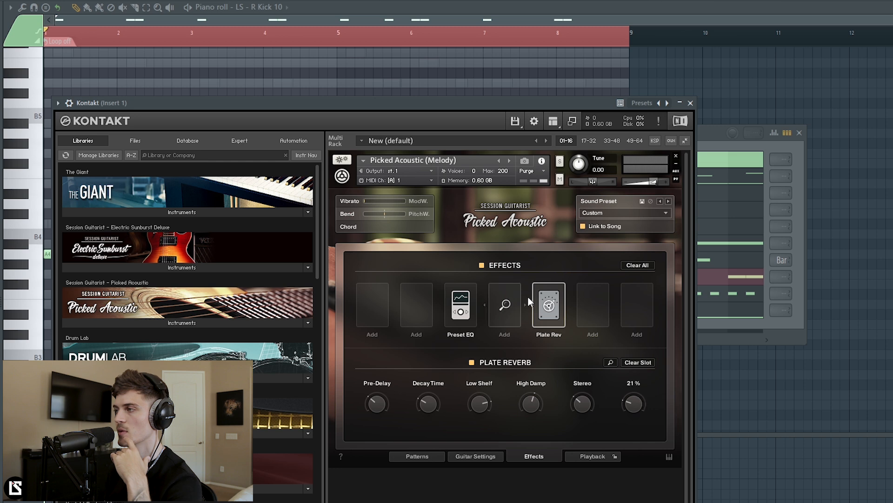
click(481, 459)
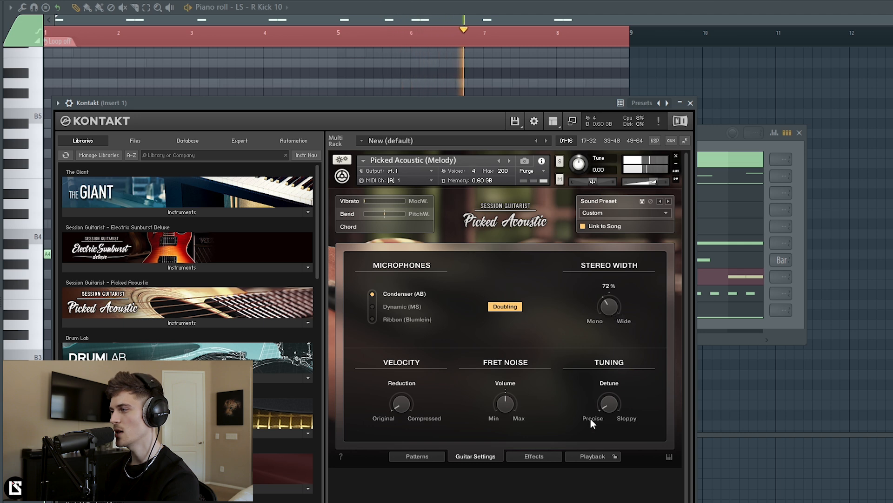
click(535, 456)
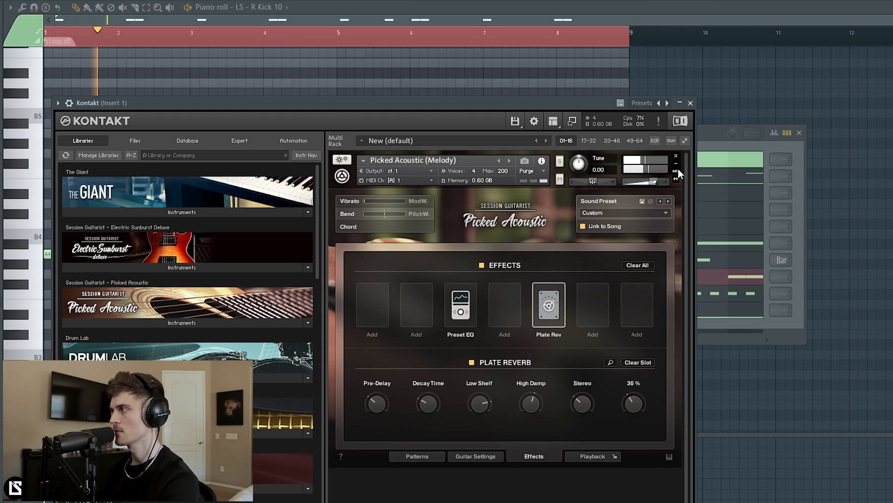
click(691, 103)
Step: Open the Kontakt channel's piano roll and add an A6 note half a bar long on beat 4 of bar 1
click(357, 181)
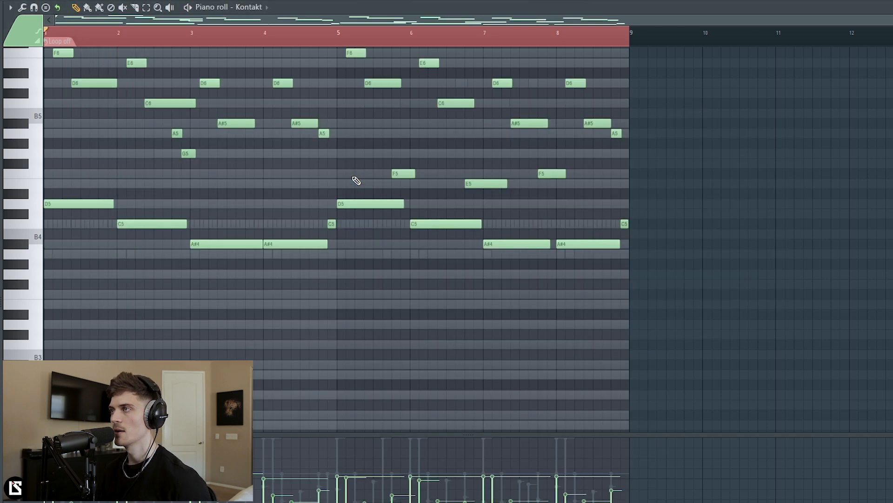
scroll(212, 45, up, 5)
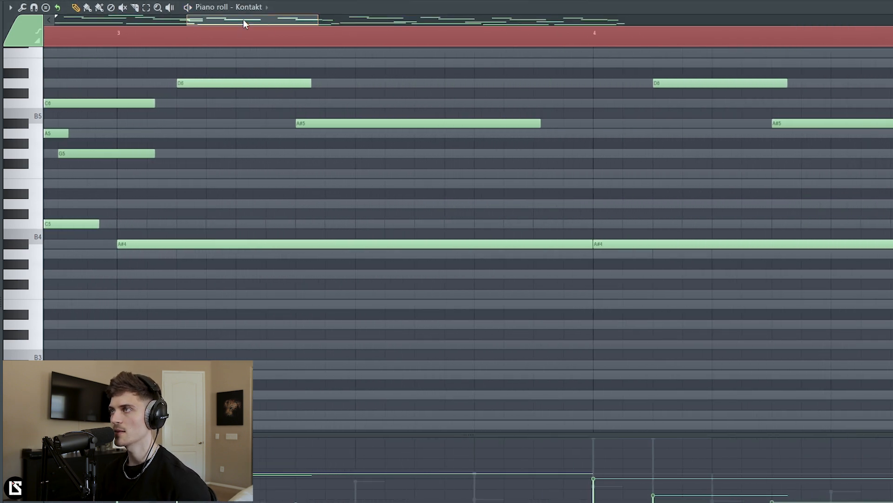
drag(246, 23, 45, 31)
scroll(419, 166, up, 2)
scroll(160, 71, up, 3)
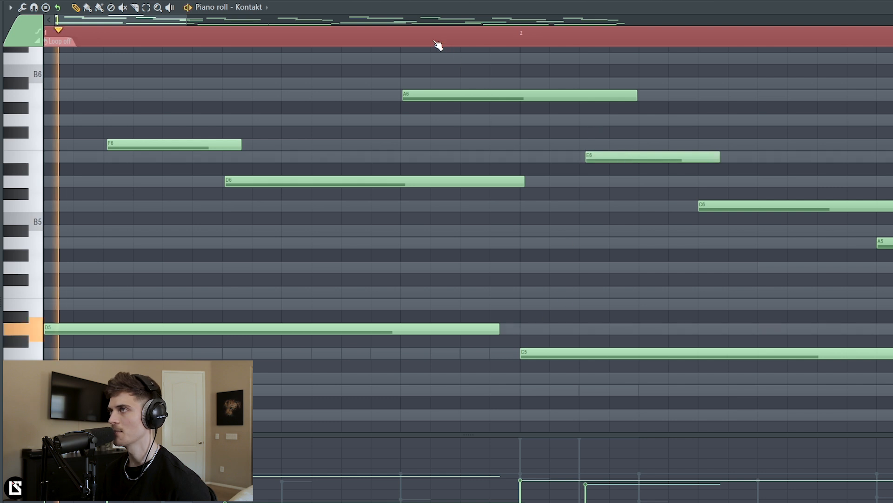
Step: Nudge the A5 and G5 melody notes at the end of bar 2 slightly later, off the grid
scroll(437, 44, down, 1)
drag(187, 22, 204, 22)
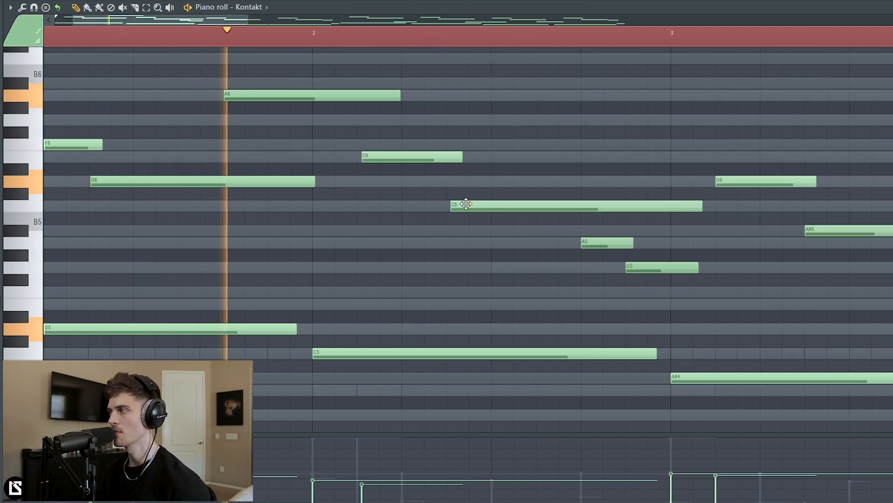
drag(597, 242, 603, 242)
drag(654, 269, 660, 270)
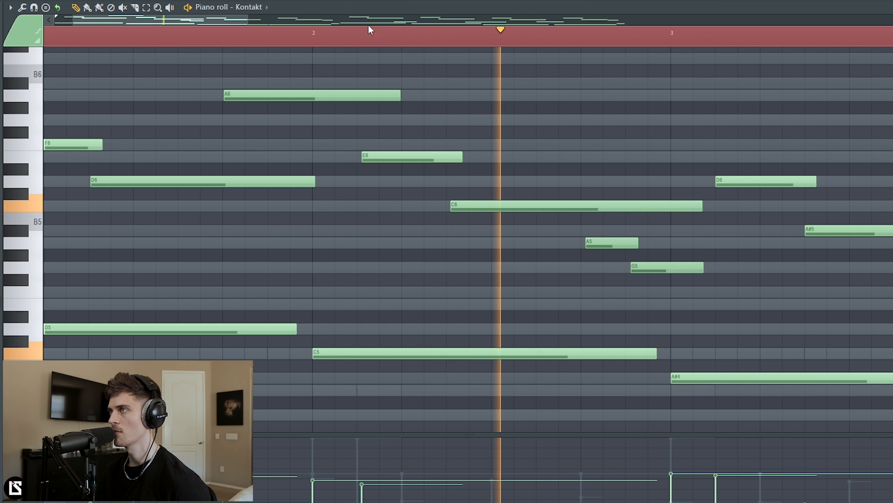
Step: Nudge the A#5 note in bar 3 and the D6 and A5 notes in bar 4 slightly later
drag(217, 21, 294, 21)
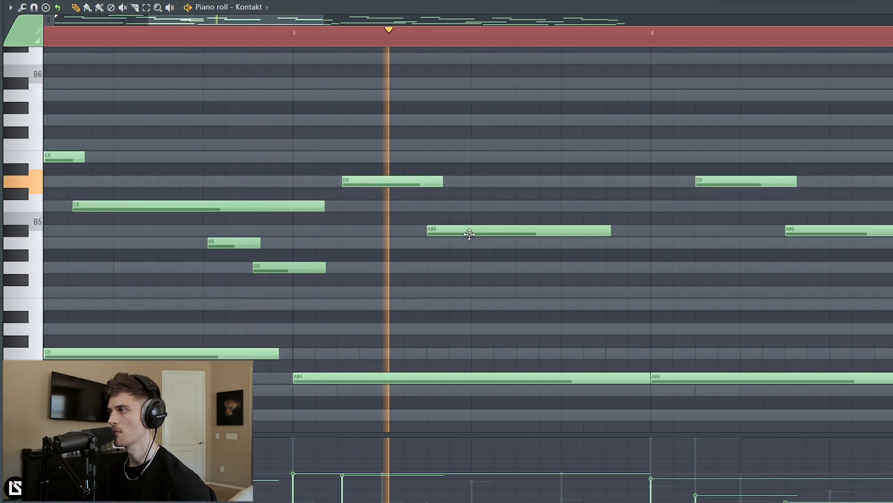
drag(470, 234, 475, 234)
drag(704, 181, 706, 181)
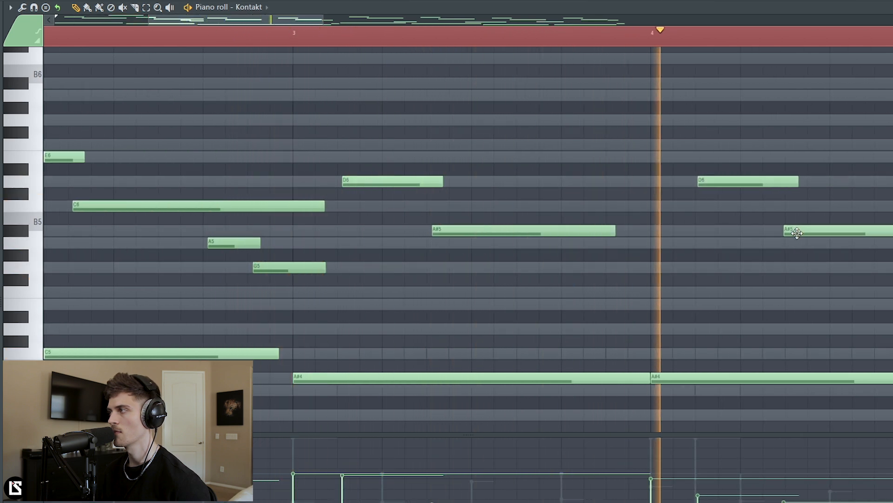
drag(209, 22, 321, 22)
drag(404, 247, 407, 247)
key(space)
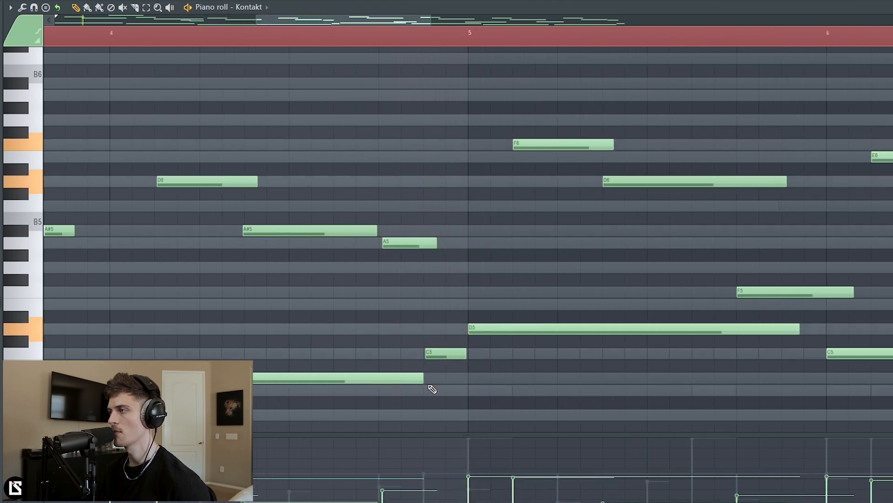
Step: Nudge the F6 and D6 notes in bar 5 slightly later while checking the timing by playback
click(384, 36)
drag(528, 145, 534, 146)
drag(618, 182, 622, 182)
key(space)
key(space)
Step: Nudge the F5 note at the end of bar 5 and the E6 and C6 notes in bar 6 slightly later
drag(400, 22, 478, 23)
drag(390, 291, 393, 292)
key(space)
drag(519, 160, 523, 160)
drag(614, 210, 618, 209)
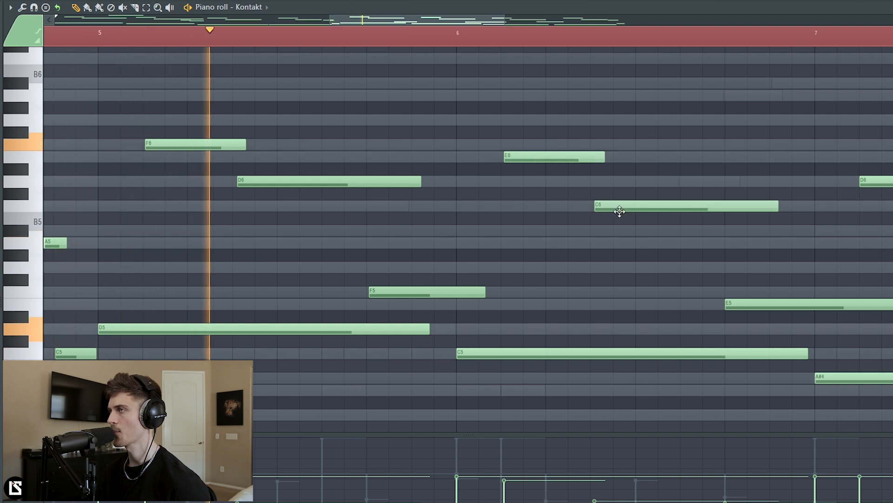
Step: Nudge the E5 note at the end of bar 6 and the D6, A#5 and F5 notes in bar 7 slightly later
drag(367, 22, 441, 34)
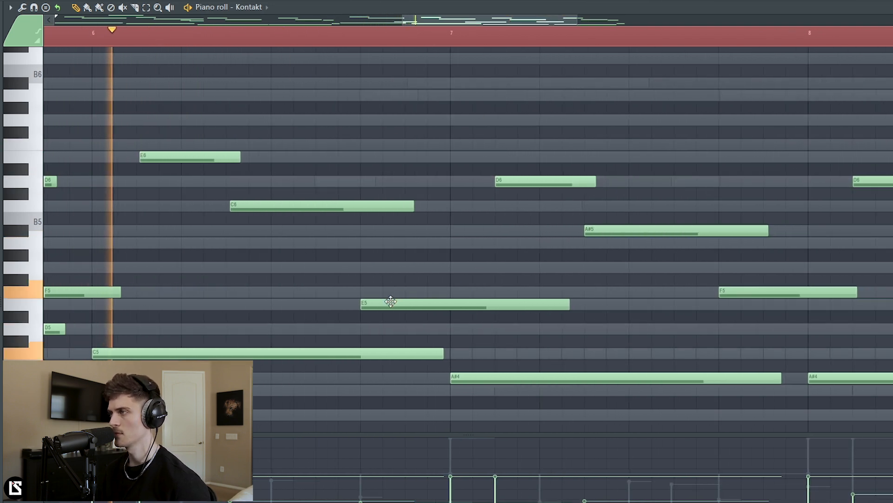
drag(389, 302, 393, 302)
drag(516, 183, 521, 183)
drag(618, 232, 621, 232)
drag(748, 291, 750, 292)
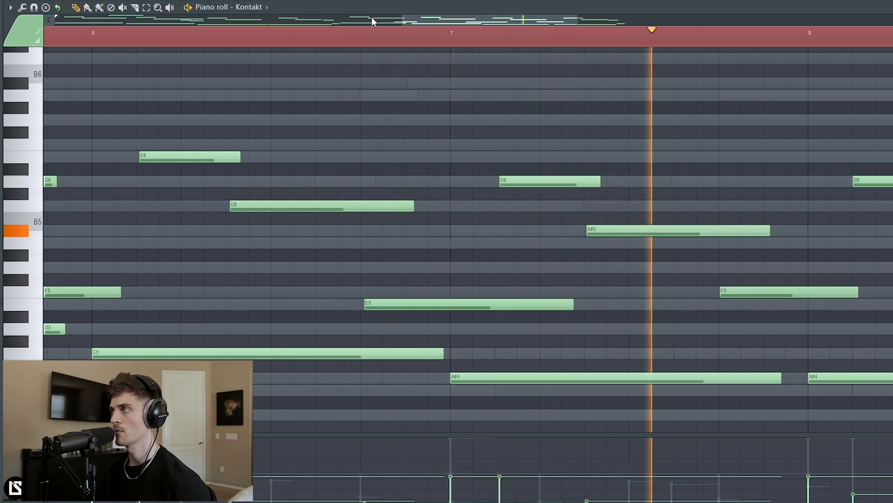
Step: Nudge the D6, A#5, A5 and final C5 notes in bar 8 slightly later
drag(387, 22, 459, 21)
drag(684, 182, 688, 183)
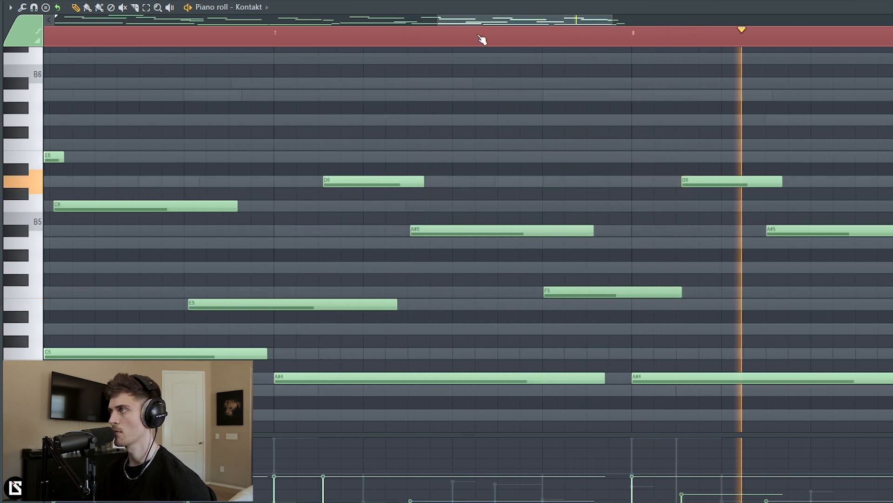
click(494, 37)
drag(473, 22, 501, 22)
key(space)
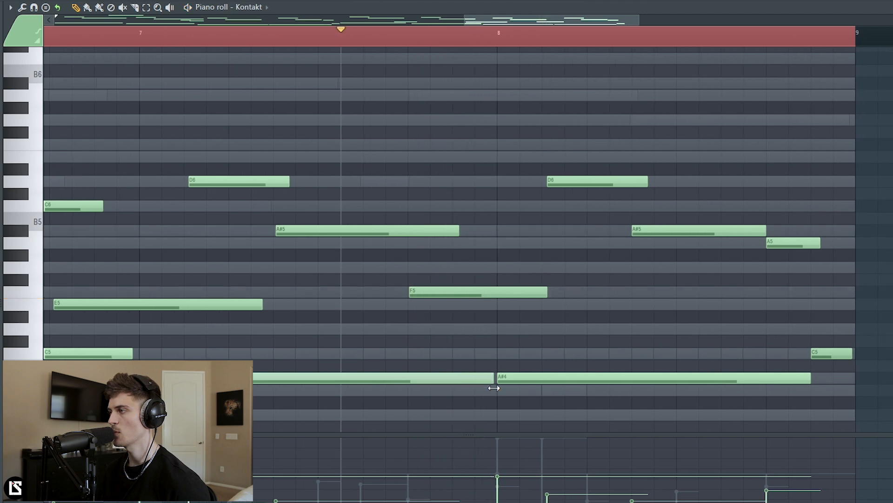
key(space)
drag(663, 229, 667, 229)
drag(783, 245, 822, 247)
drag(826, 356, 828, 357)
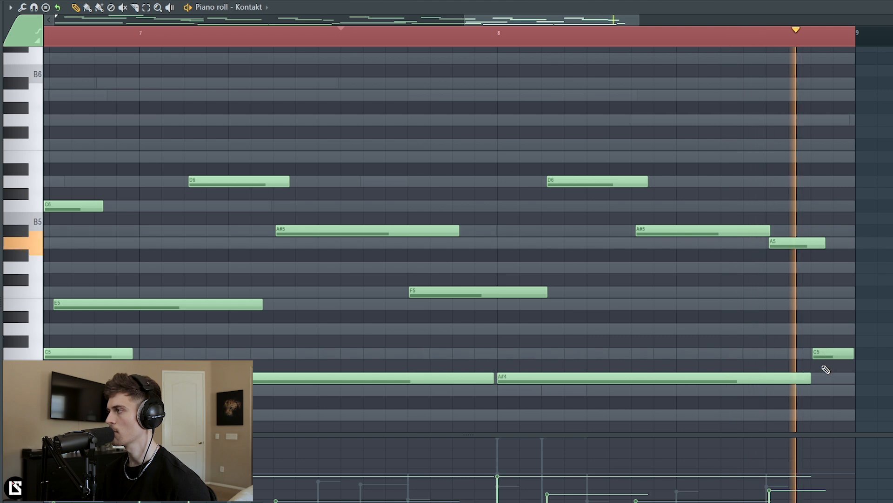
Step: Randomize the velocities of all the Kontakt guitar notes and clear the selection
scroll(600, 43, down, 4)
key(alt+r)
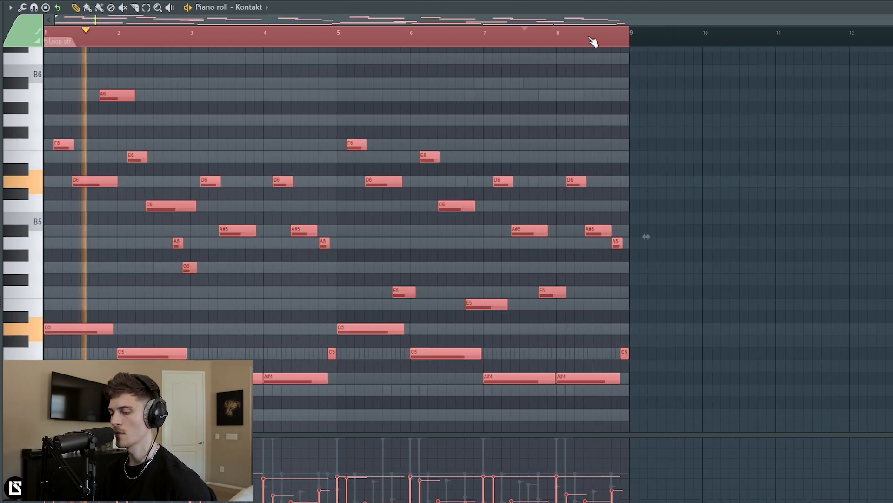
click(702, 385)
key(ctrl+d)
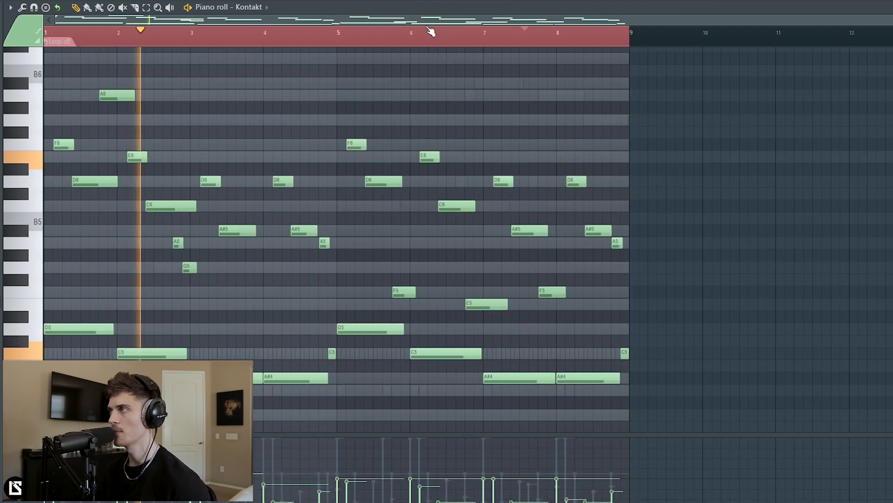
Step: Nudge the first D6 in bar 3 and the G5 ending bar 2 slightly earlier, and extend bar 2's C5 to the start of bar 3
click(433, 1)
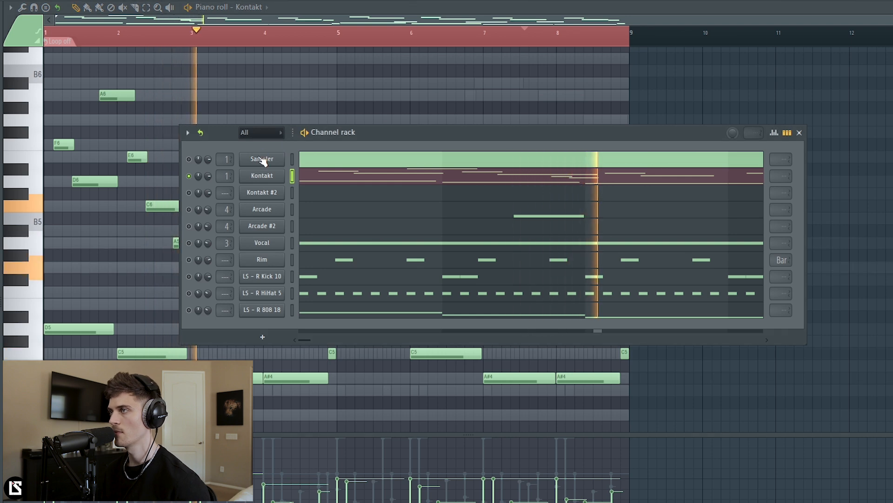
key(F6)
click(157, 43)
scroll(158, 41, up, 5)
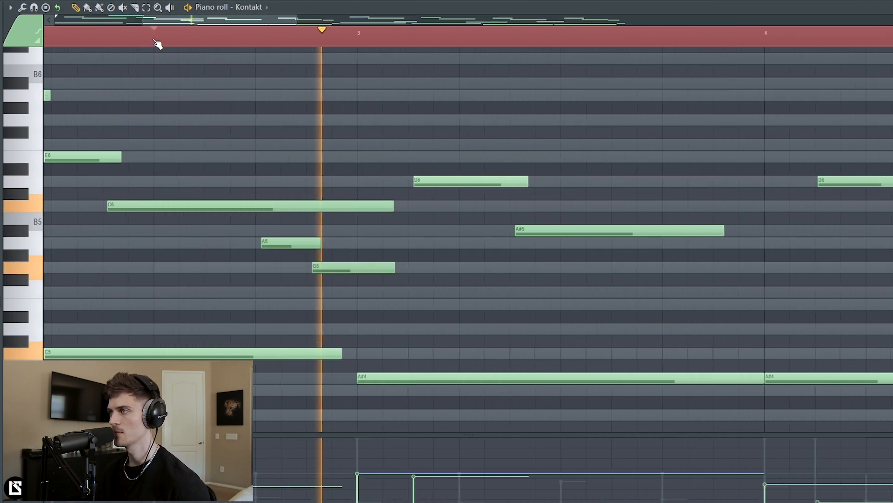
key(space)
drag(436, 185, 432, 186)
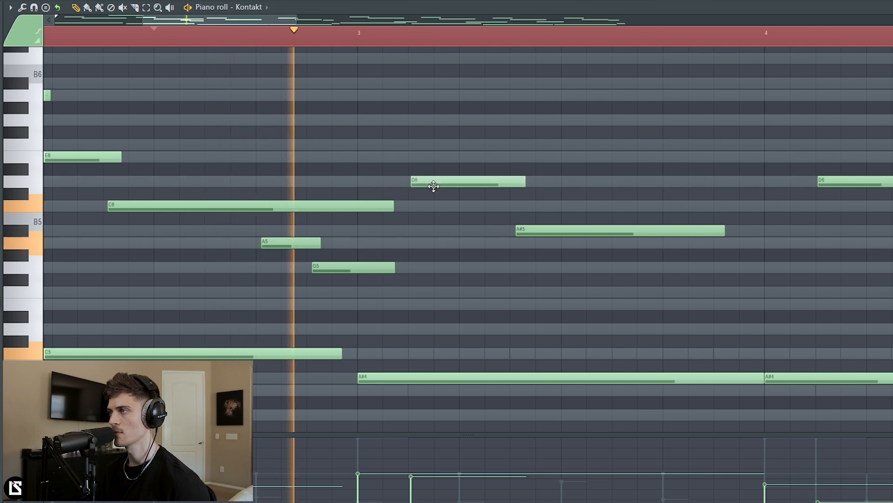
drag(337, 270, 334, 271)
drag(343, 354, 359, 354)
Step: Nudge the A5 in bar 2 and the A#5 in bar 3 slightly earlier, and extend that A#5 to the start of bar 4
key(space)
key(space)
drag(289, 244, 287, 245)
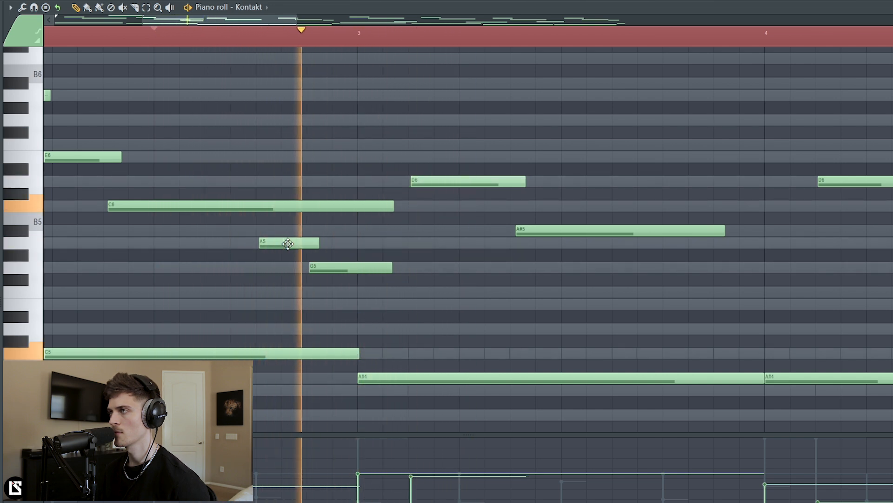
key(space)
key(space)
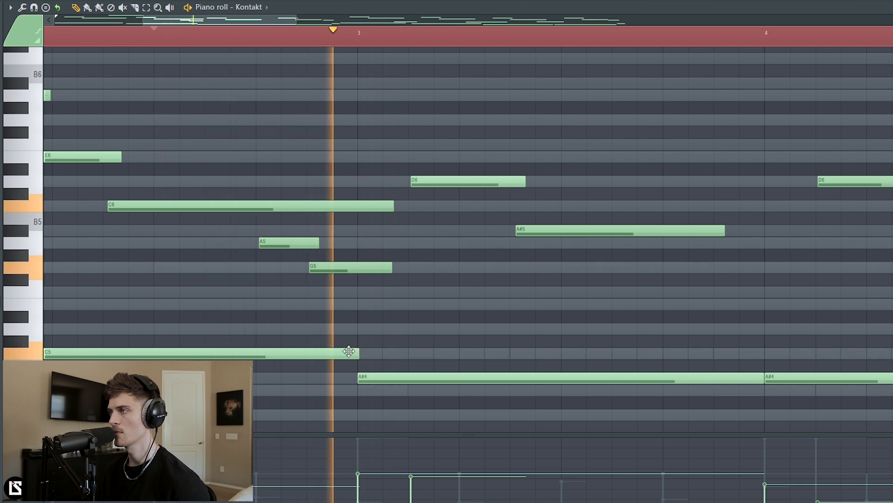
drag(553, 231, 550, 231)
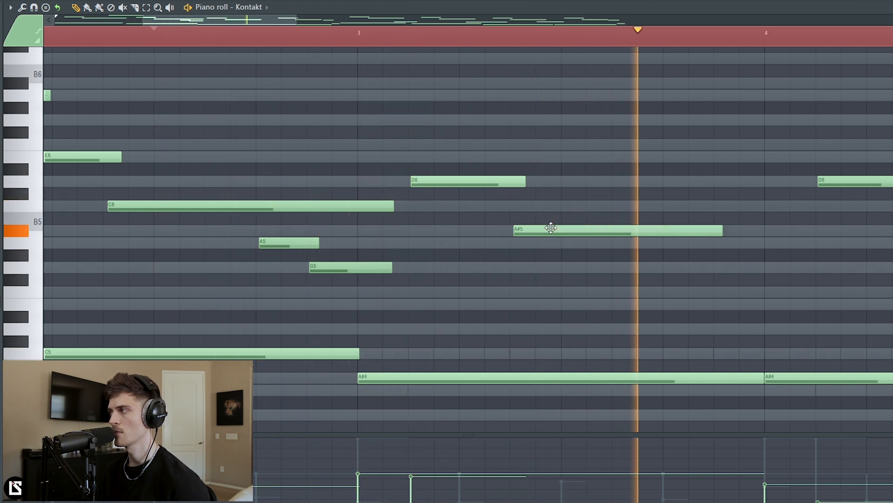
drag(727, 234, 755, 243)
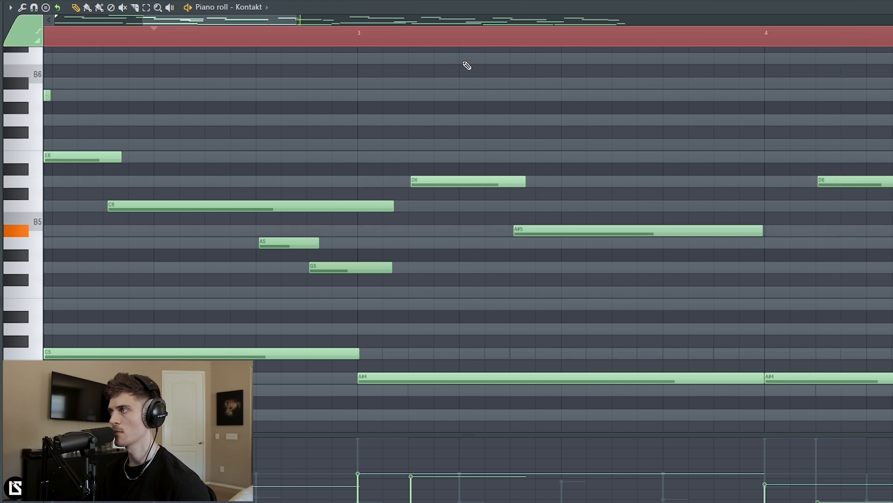
Step: Show the channel rack with all channels unmuted and play back the full pattern
scroll(451, 40, down, 5)
key(F6)
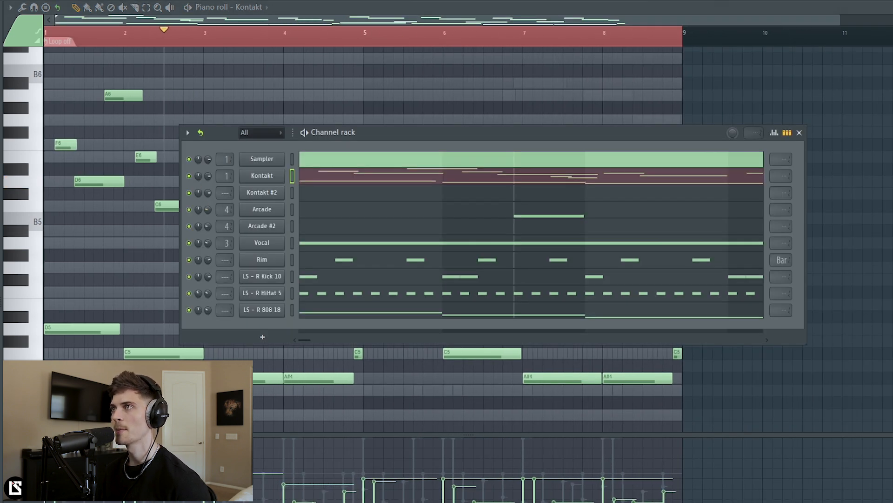
key(space)
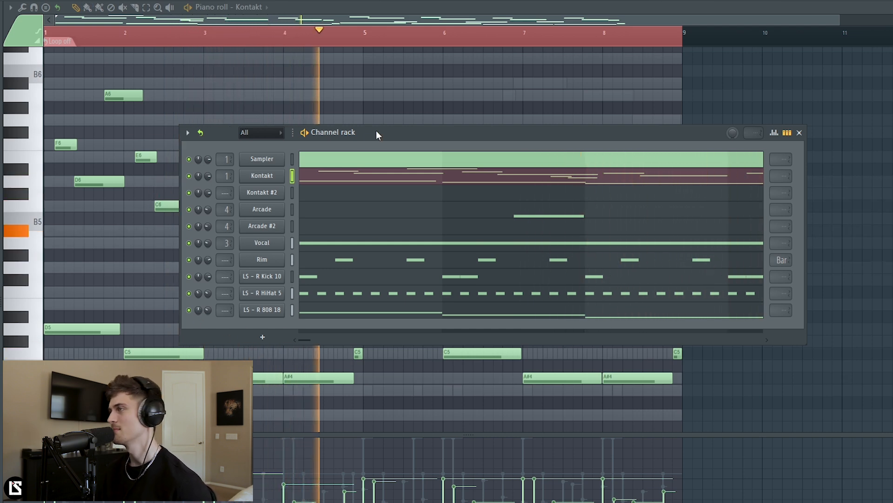
drag(375, 130, 368, 135)
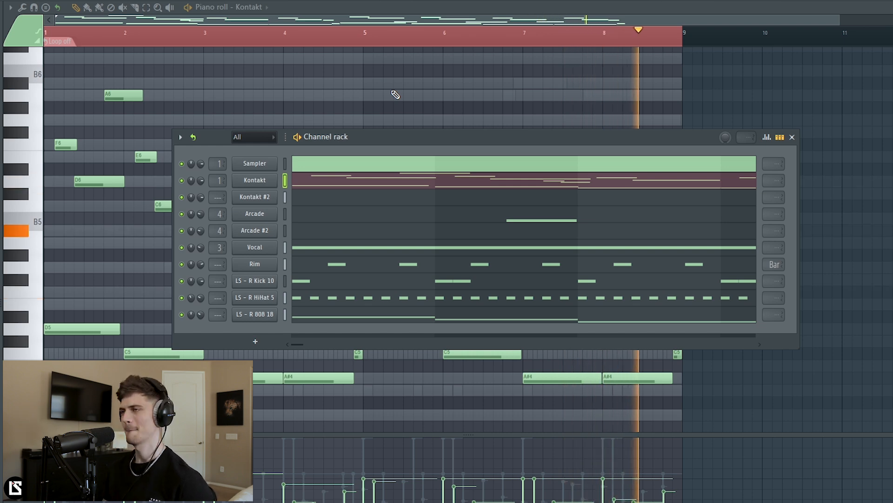
Step: Clone the LS - R HiHat 5 channel and fill the copy with a hit on each 2 steps
right_click(266, 300)
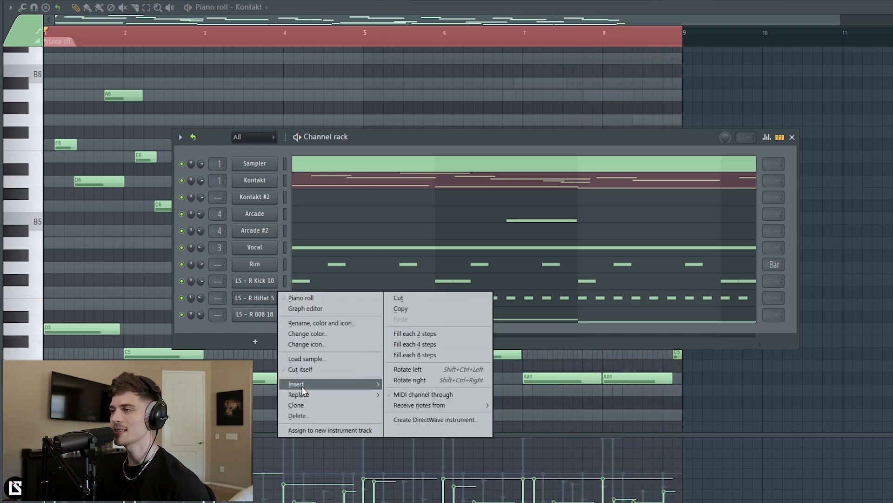
click(300, 401)
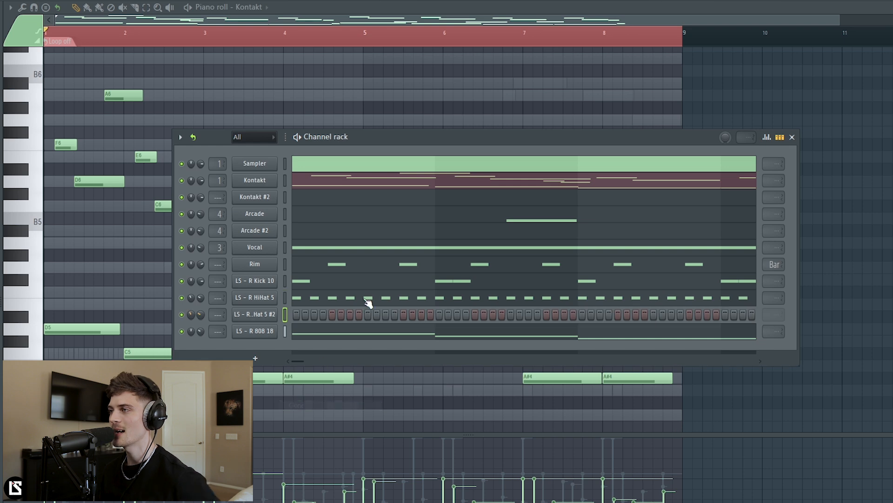
right_click(276, 313)
click(418, 353)
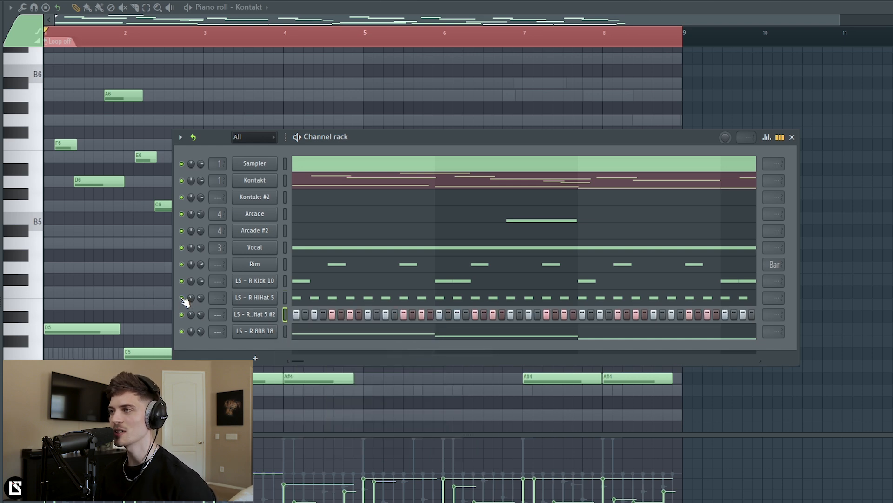
Step: Compare both hi-hat patterns during playback, muting the original first, and finish with the original unmuted and the clone muted
key(space)
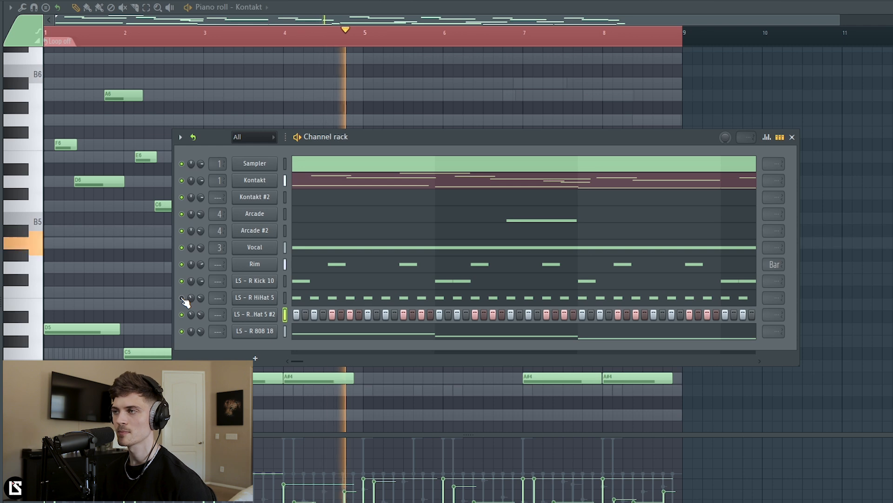
click(182, 297)
click(182, 314)
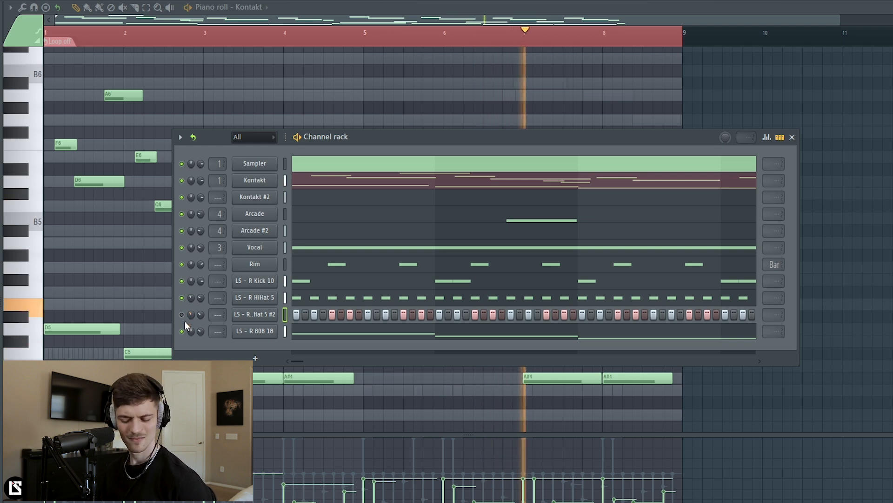
key(space)
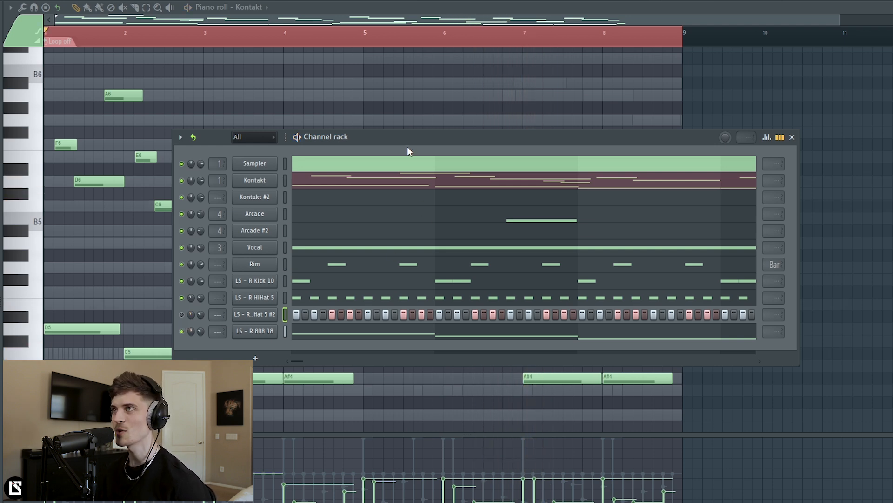